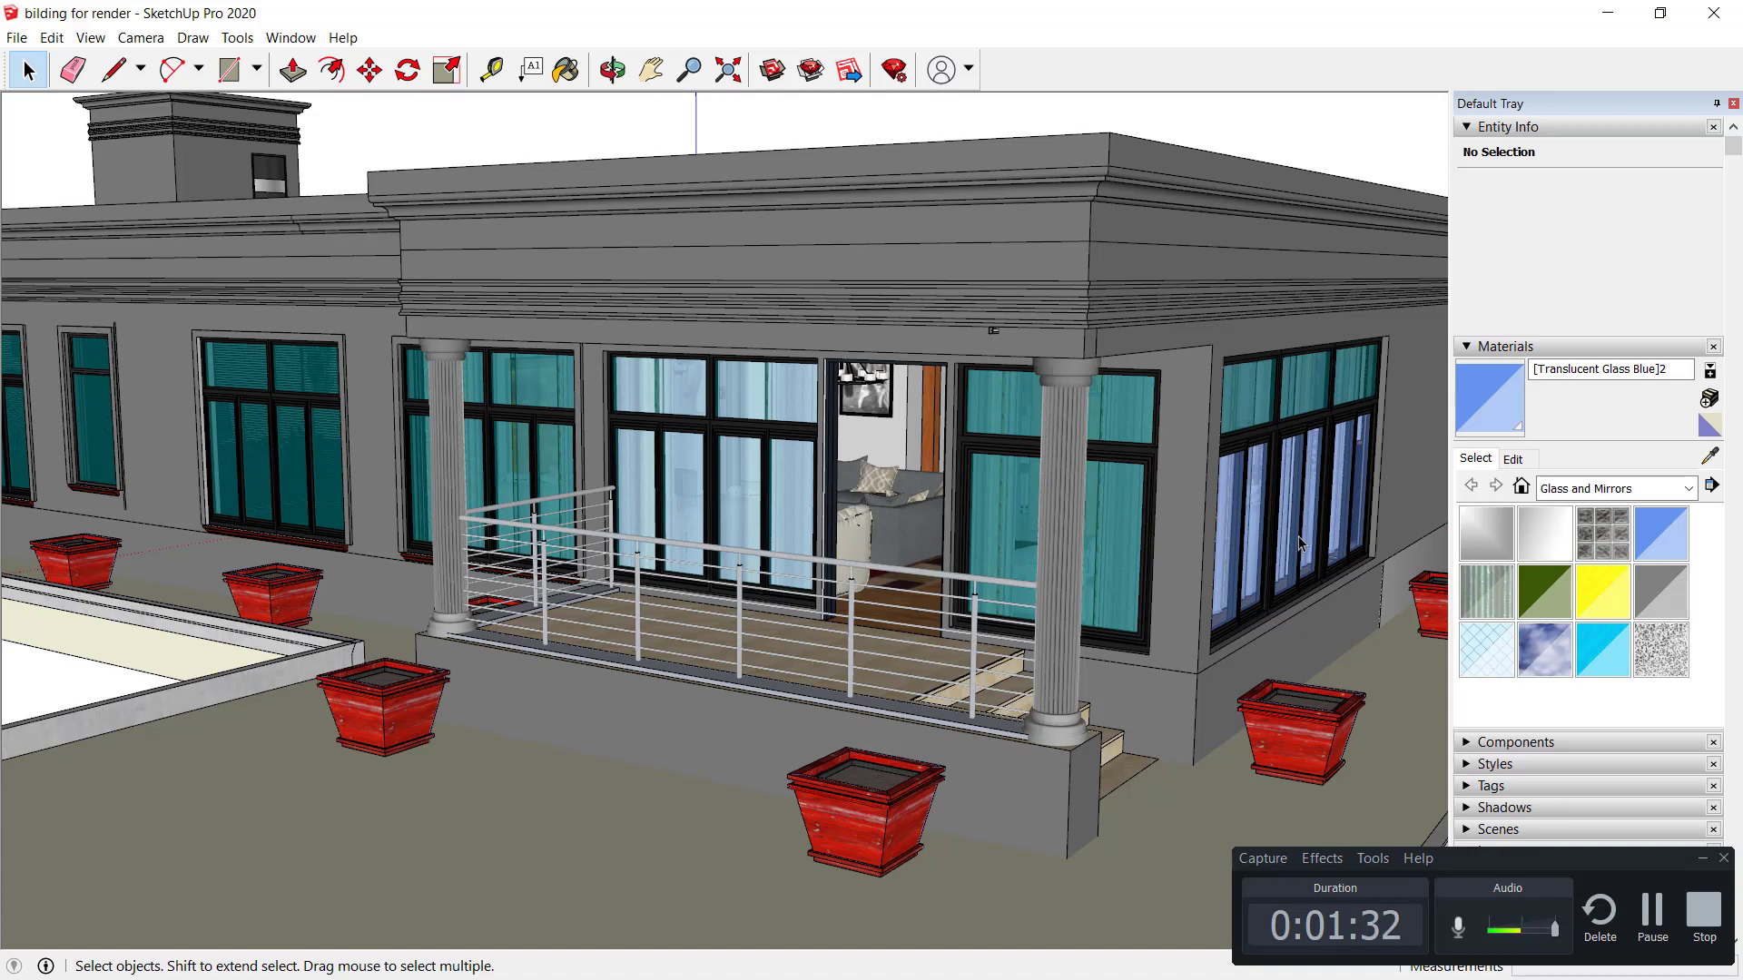
# - Examine the open main doorway on the building's veranda and the adjacent windows from several angles
pyautogui.scroll(4, 885, 395)
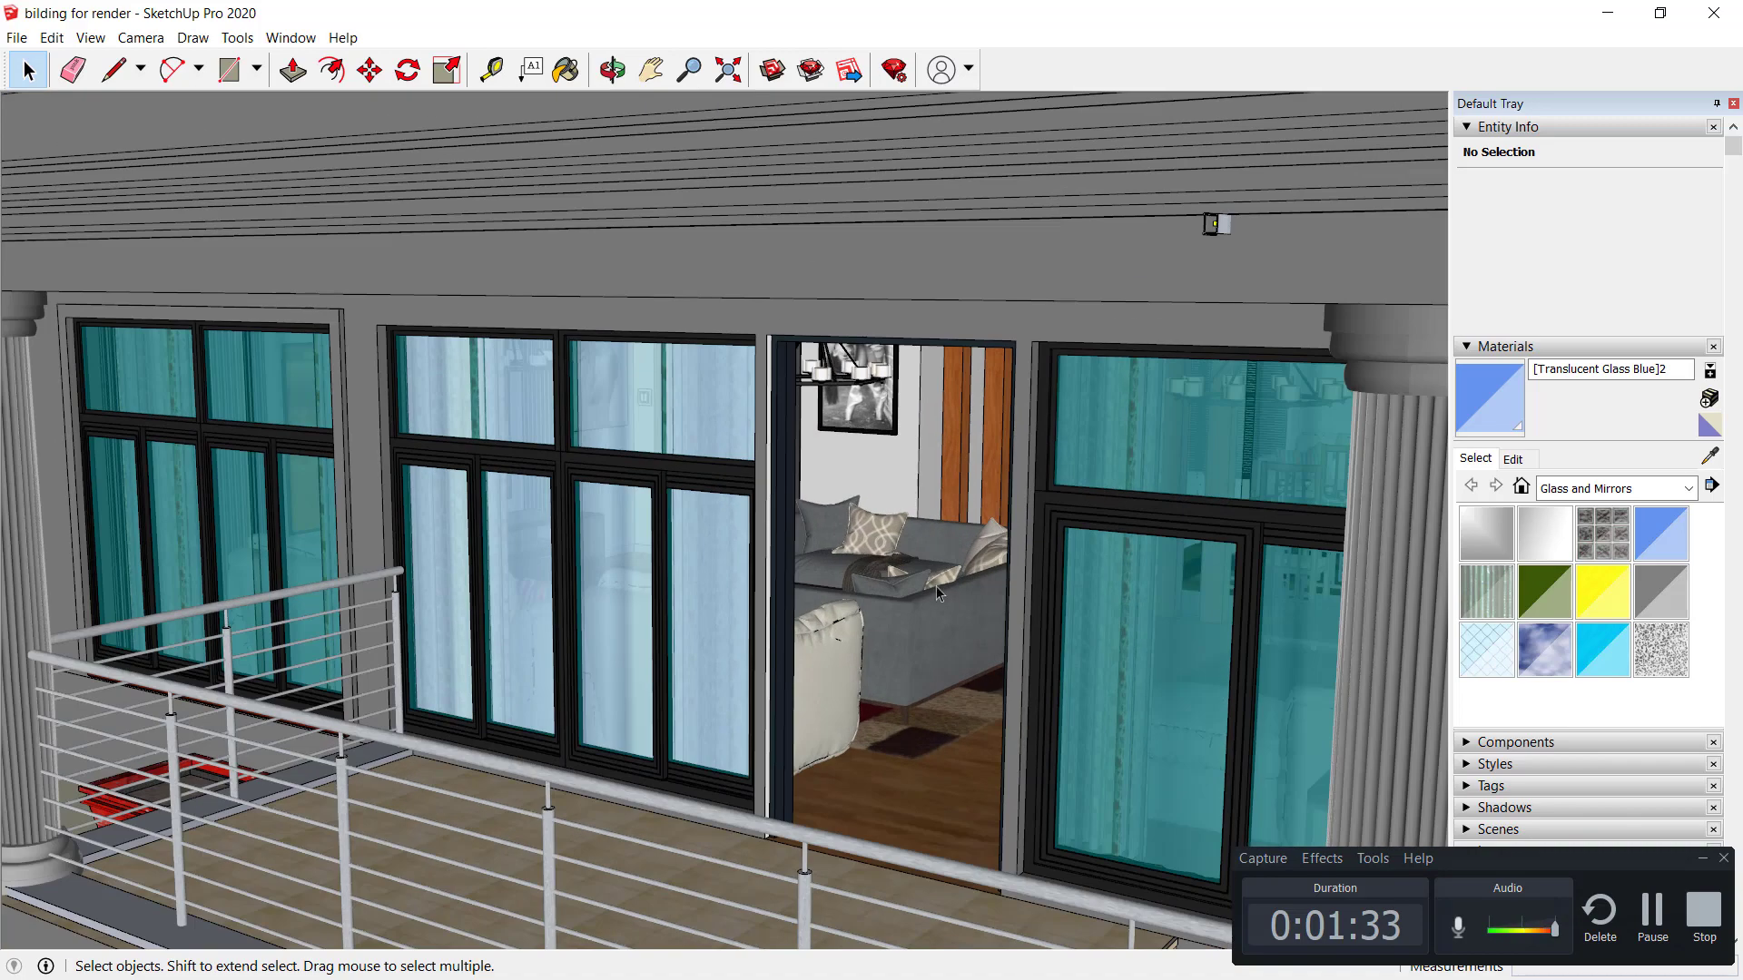
pyautogui.moveTo(935, 586); pyautogui.dragTo(758, 606, button='middle')
pyautogui.scroll(-2, 877, 606)
pyautogui.scroll(3, 758, 607)
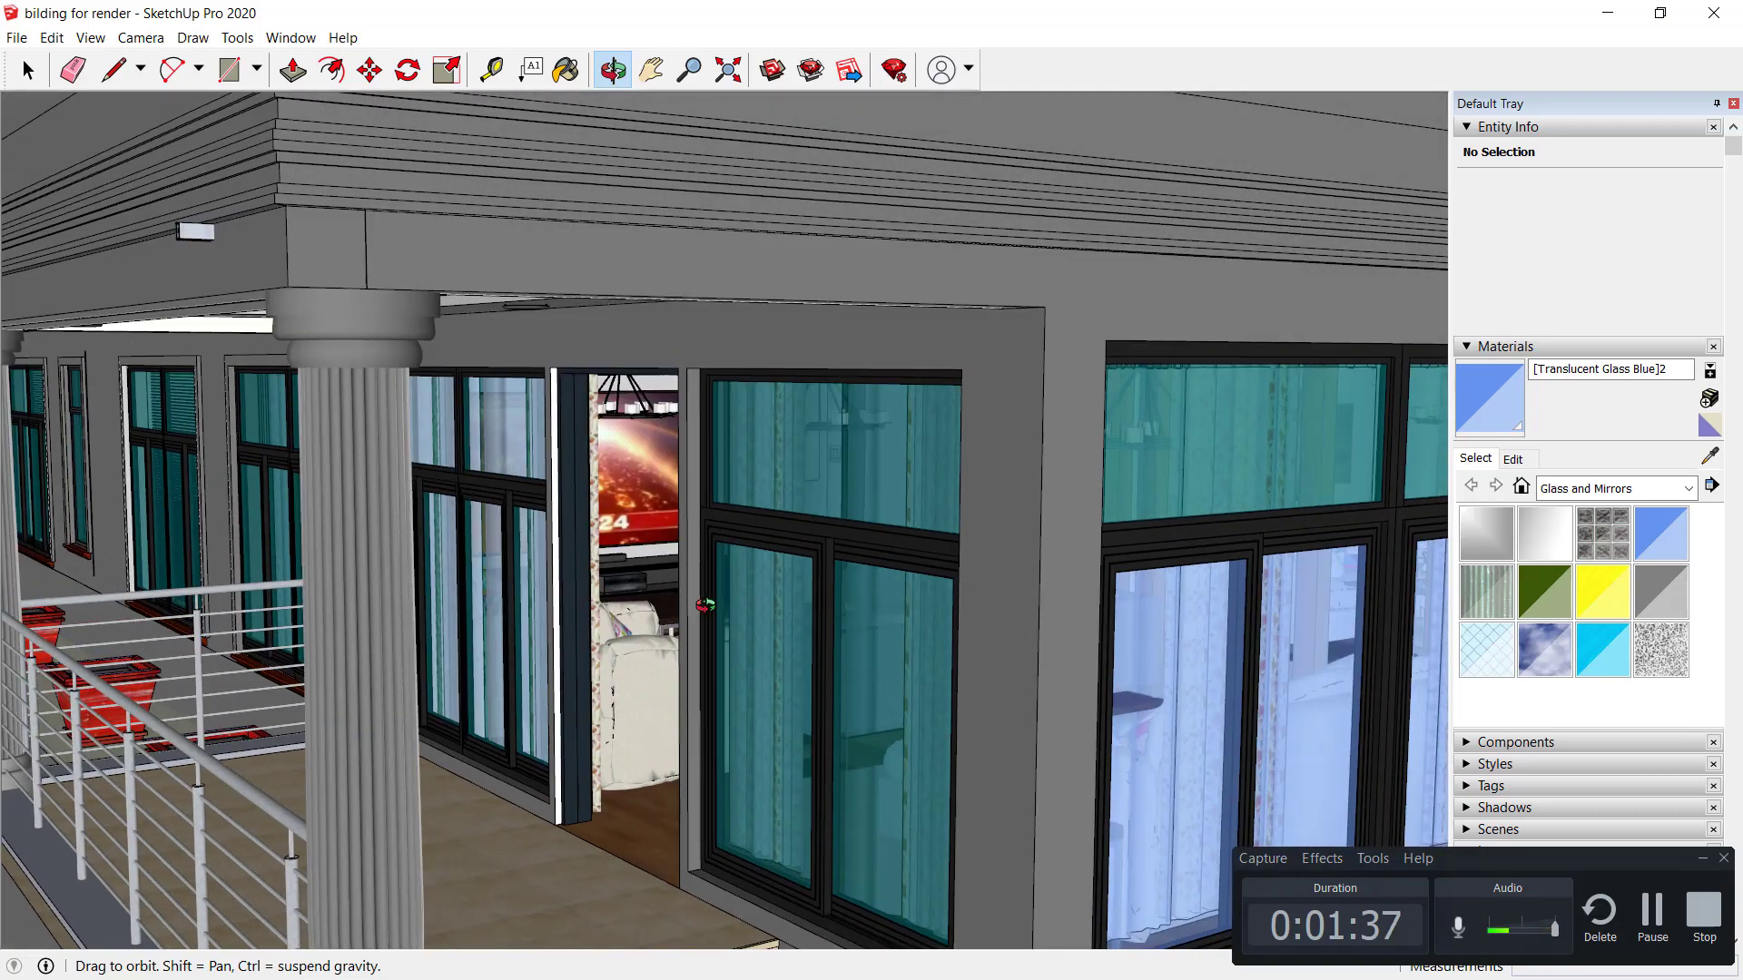
pyautogui.press('space')
pyautogui.scroll(3, 558, 804)
pyautogui.scroll(1, 558, 803)
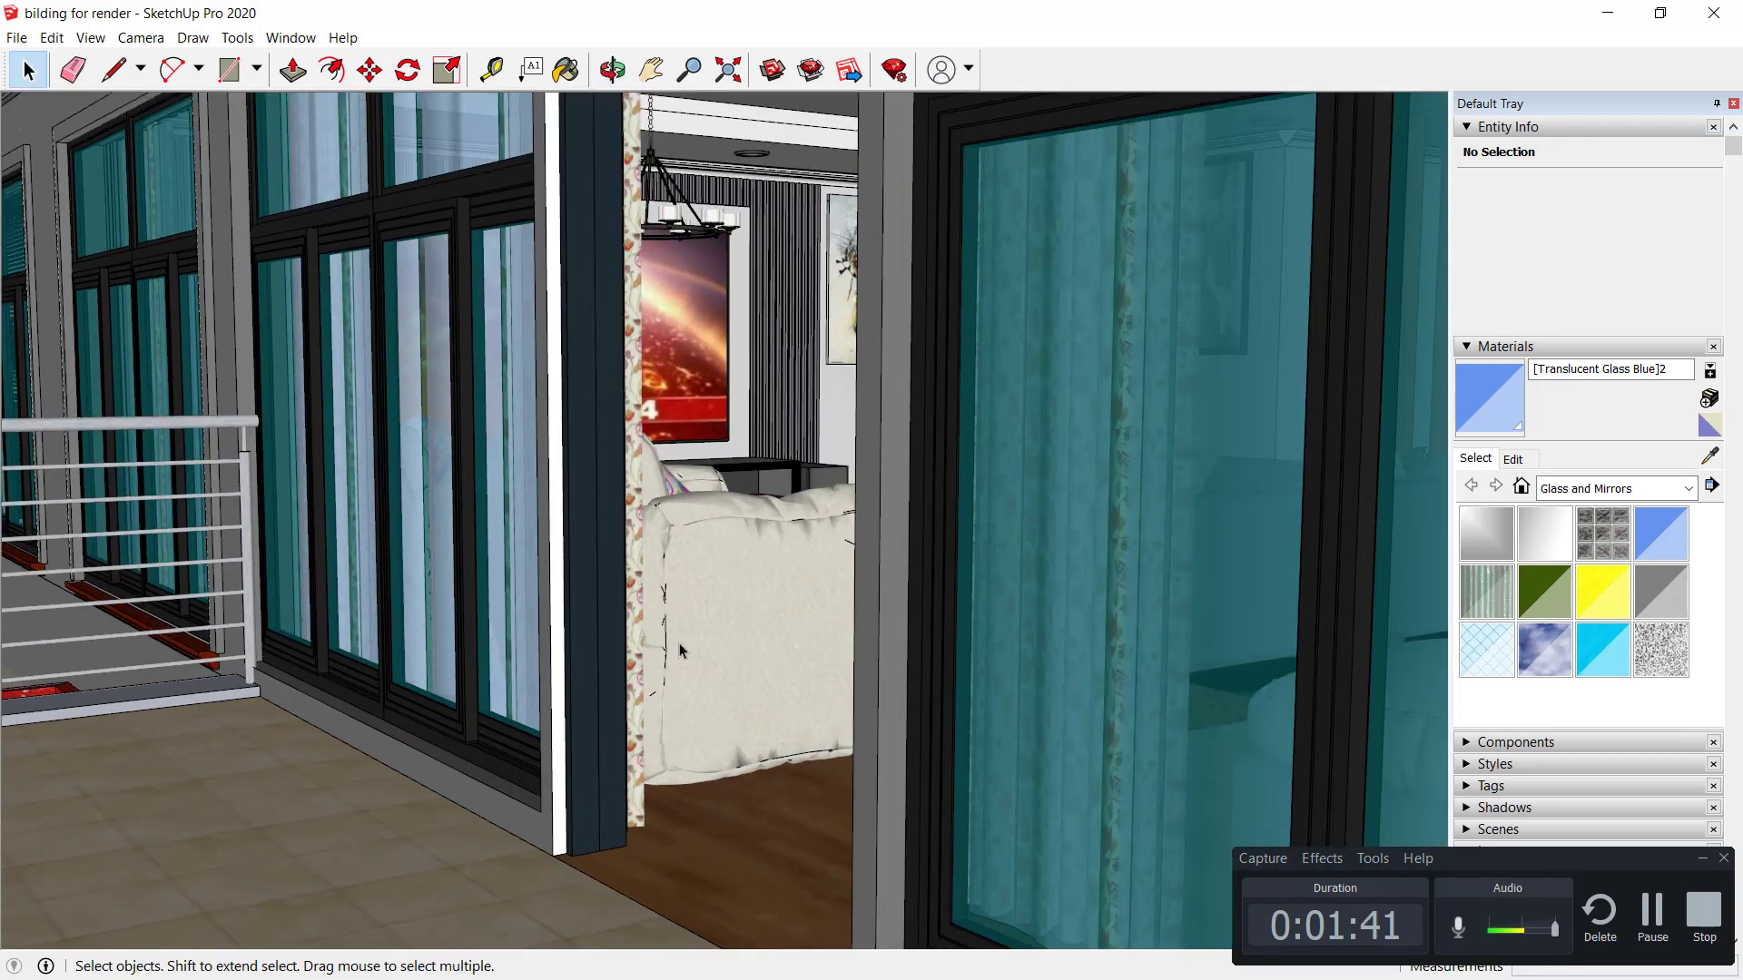
pyautogui.press('o')
pyautogui.moveTo(612, 602); pyautogui.dragTo(646, 615)
pyautogui.press('space')
pyautogui.scroll(-3, 749, 619)
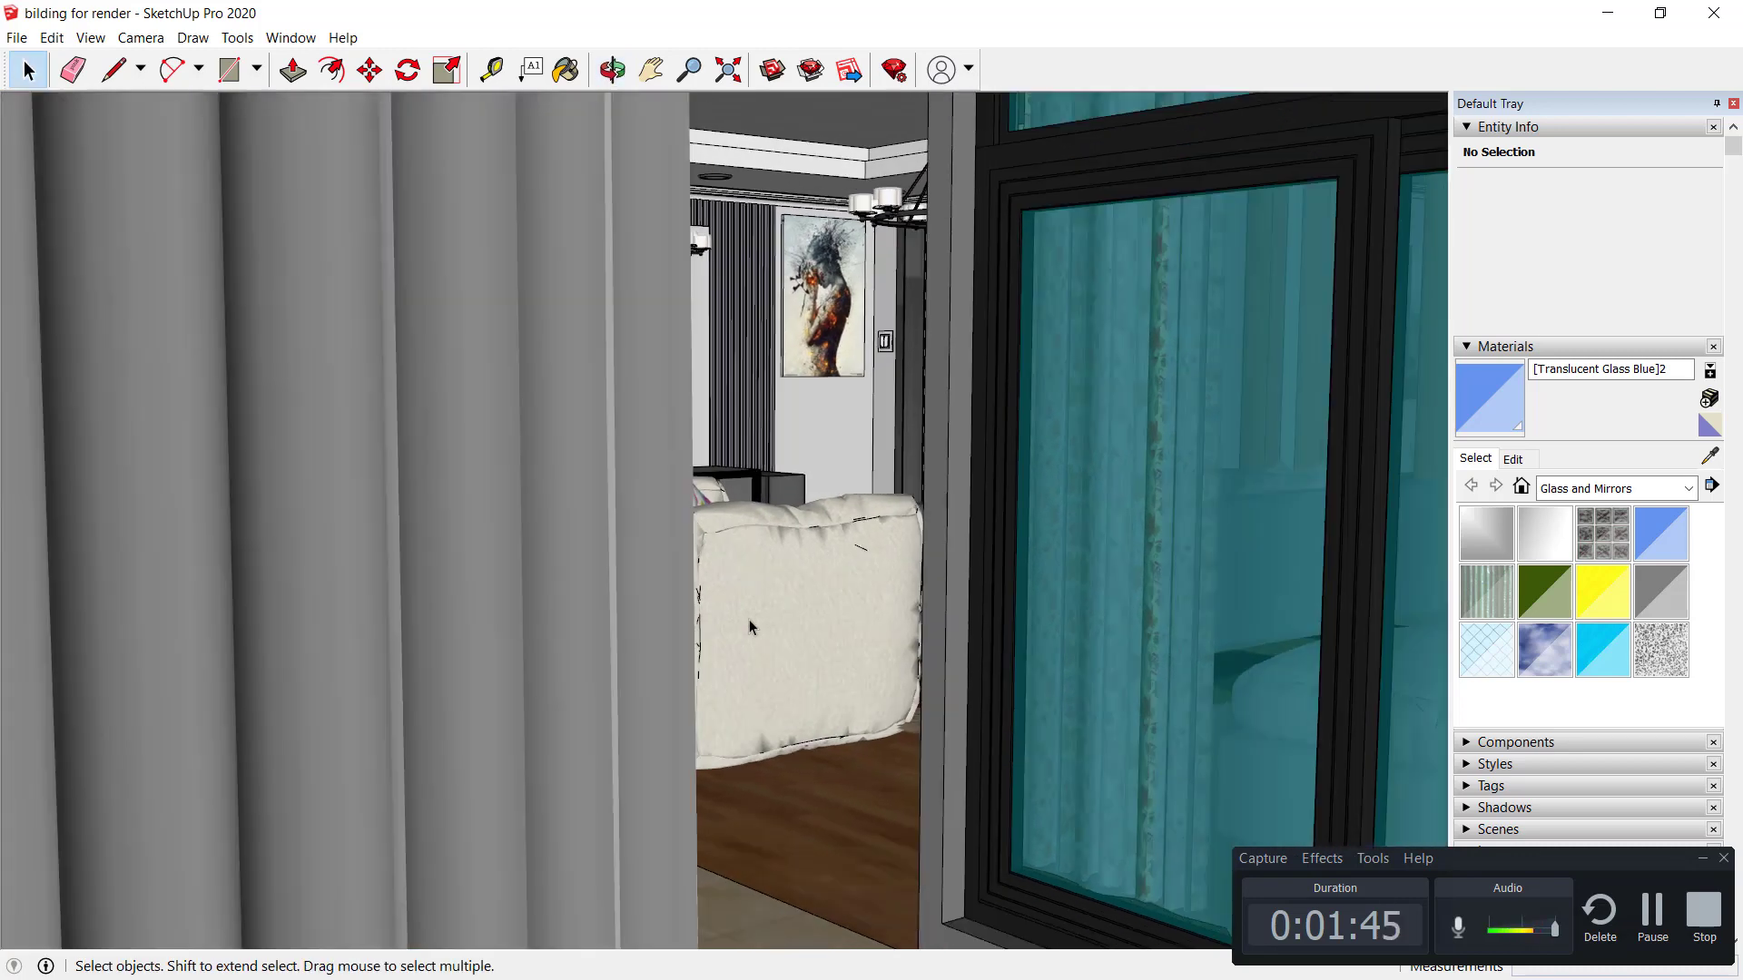
pyautogui.press('o')
pyautogui.moveTo(778, 607); pyautogui.dragTo(758, 601)
pyautogui.press('space')
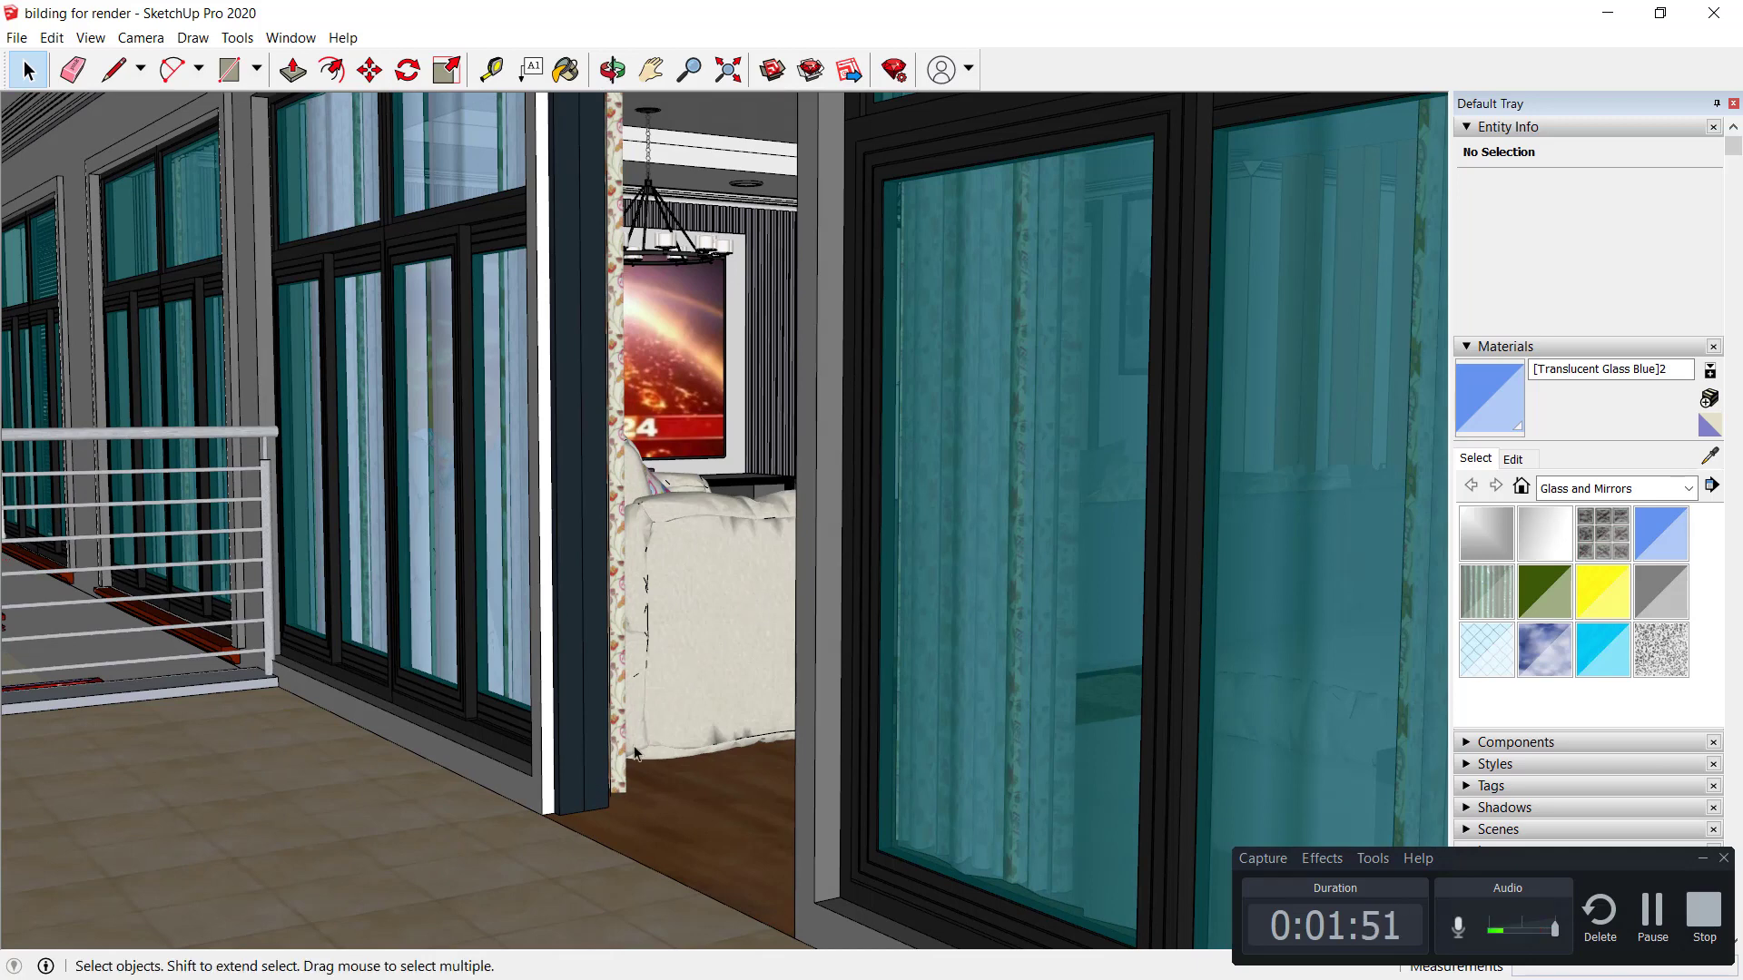
pyautogui.scroll(-1, 641, 731)
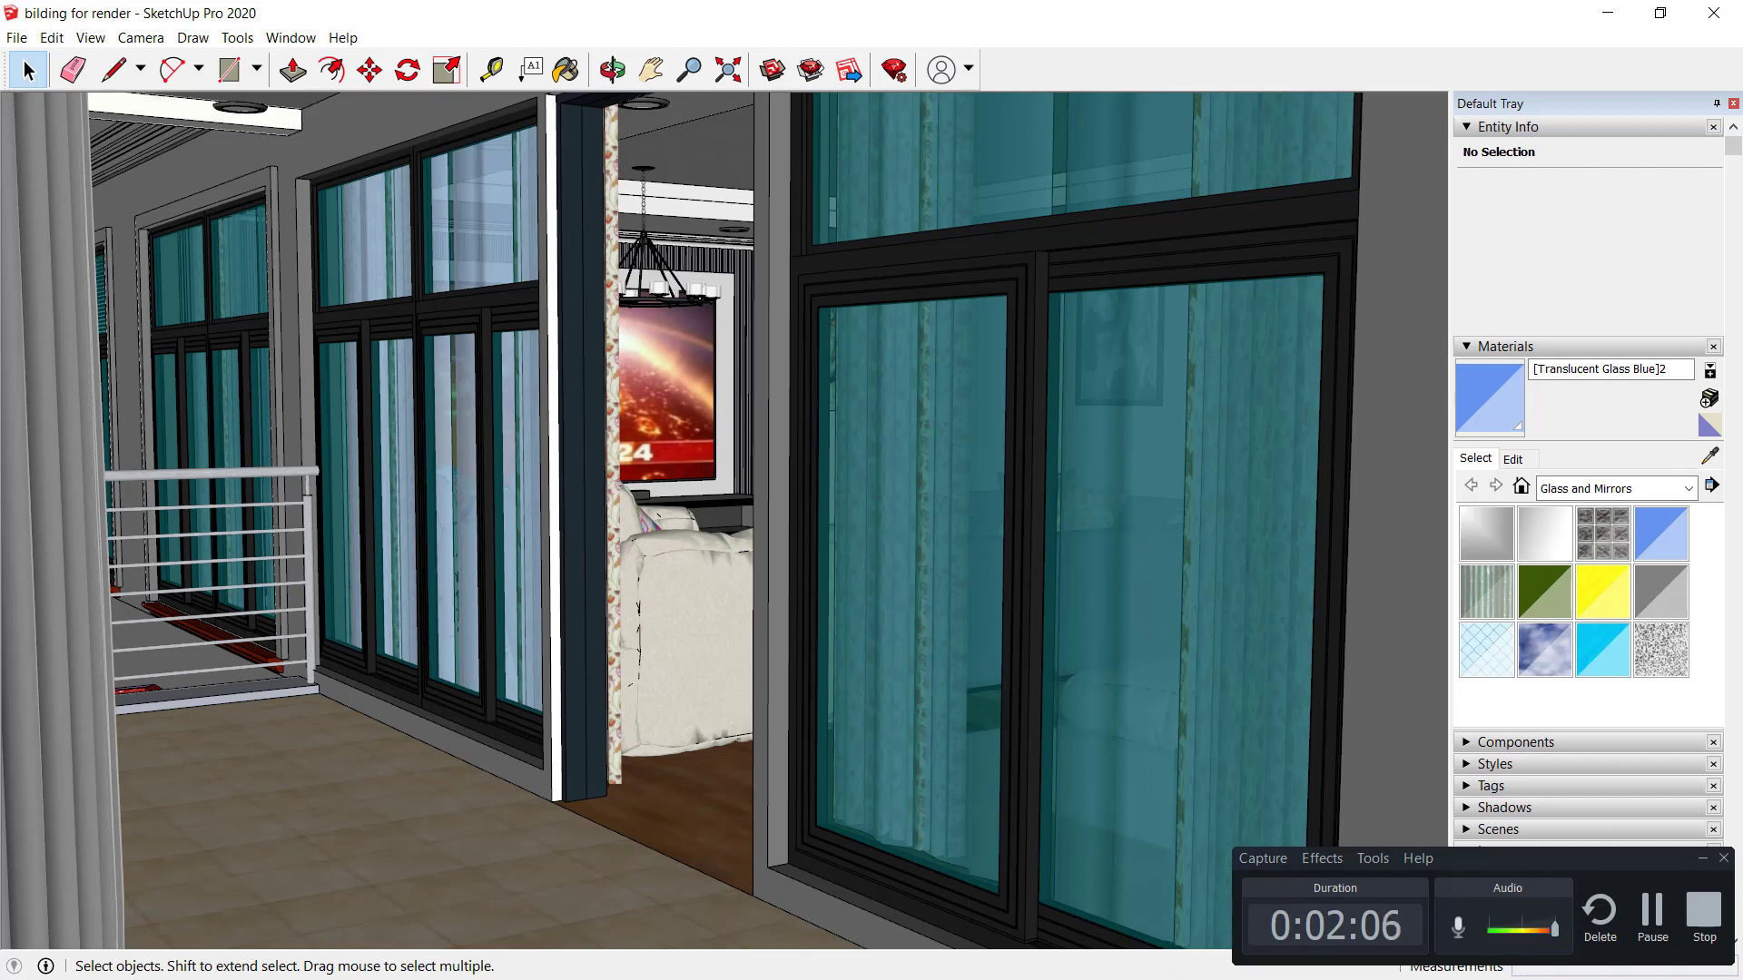
# - Switch to the separate "main door" model and inspect the full door leaf with its handle and metal strips
pyautogui.press('super')
pyautogui.moveTo(1070, 964)
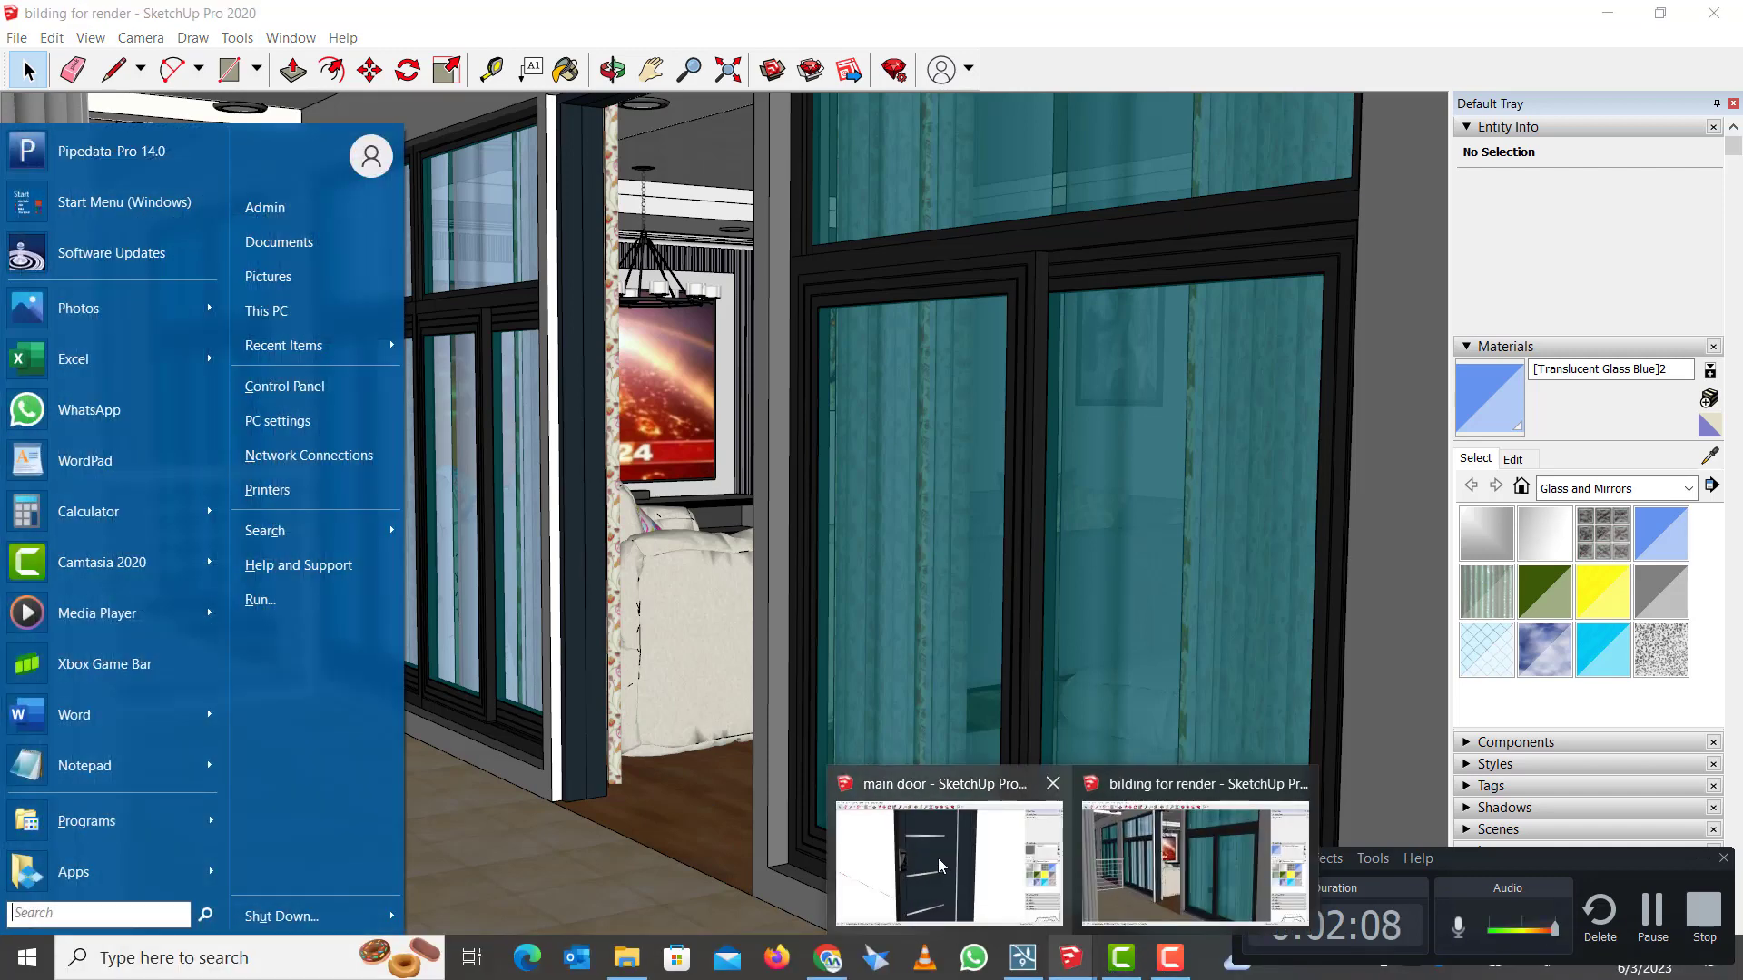
pyautogui.click(989, 849)
pyautogui.scroll(-6, 829, 601)
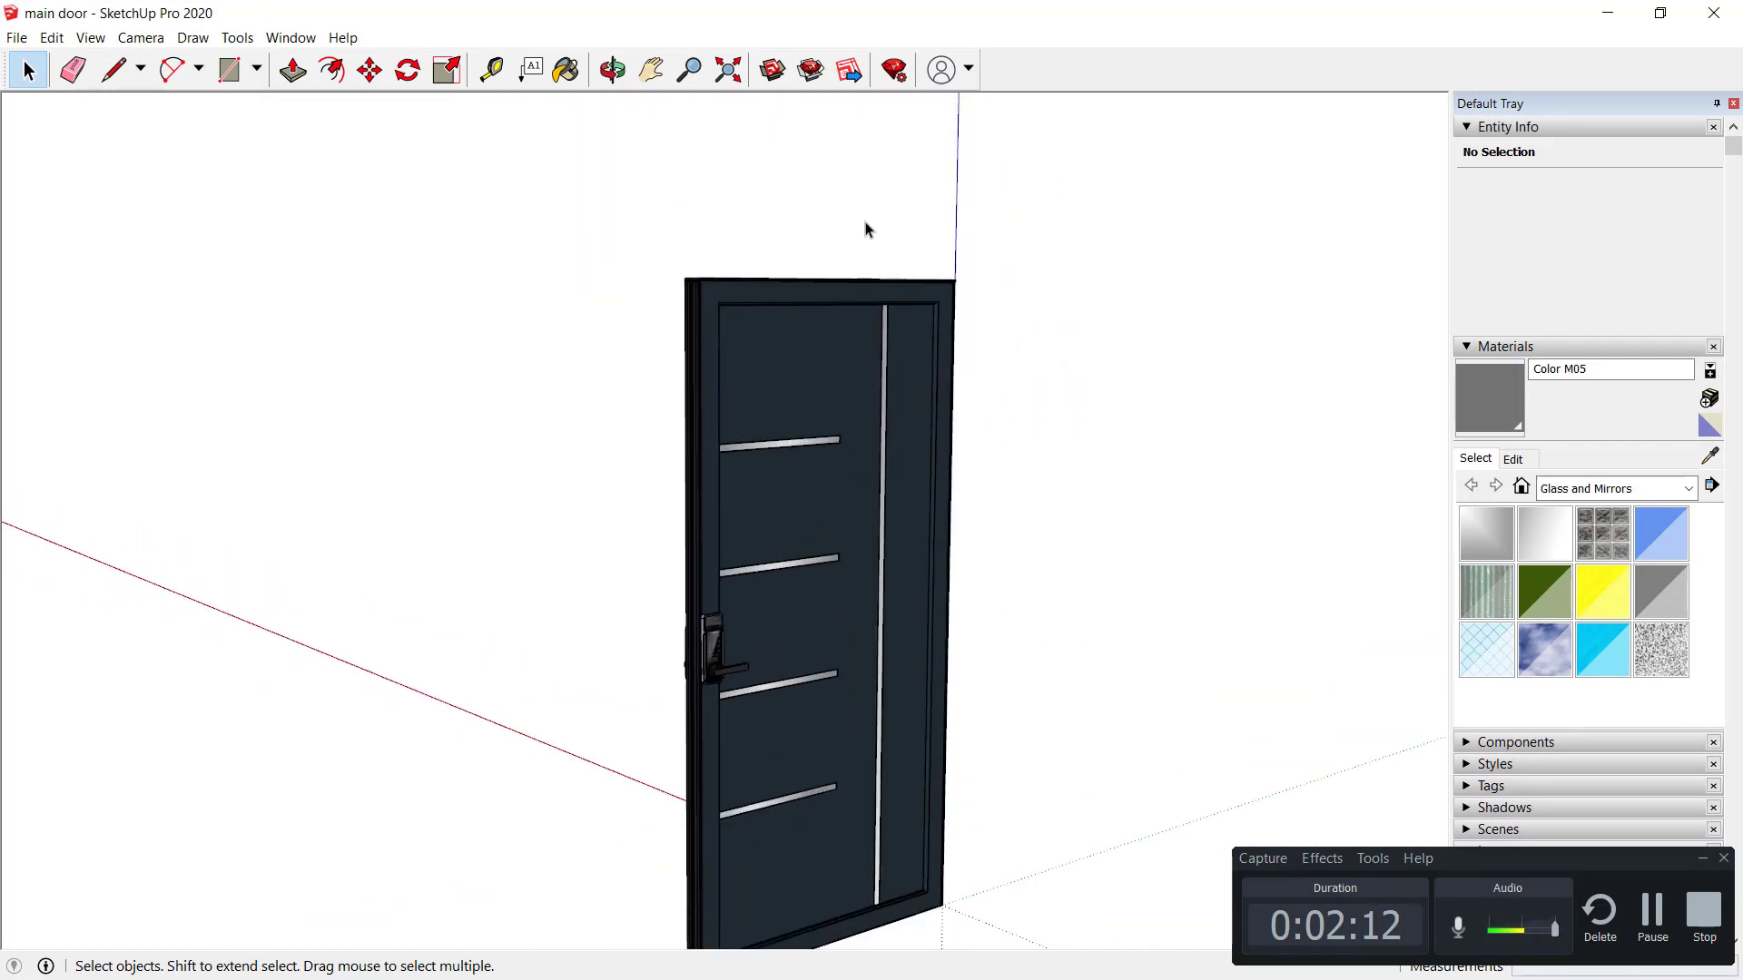
pyautogui.scroll(2, 786, 676)
pyautogui.scroll(1, 785, 677)
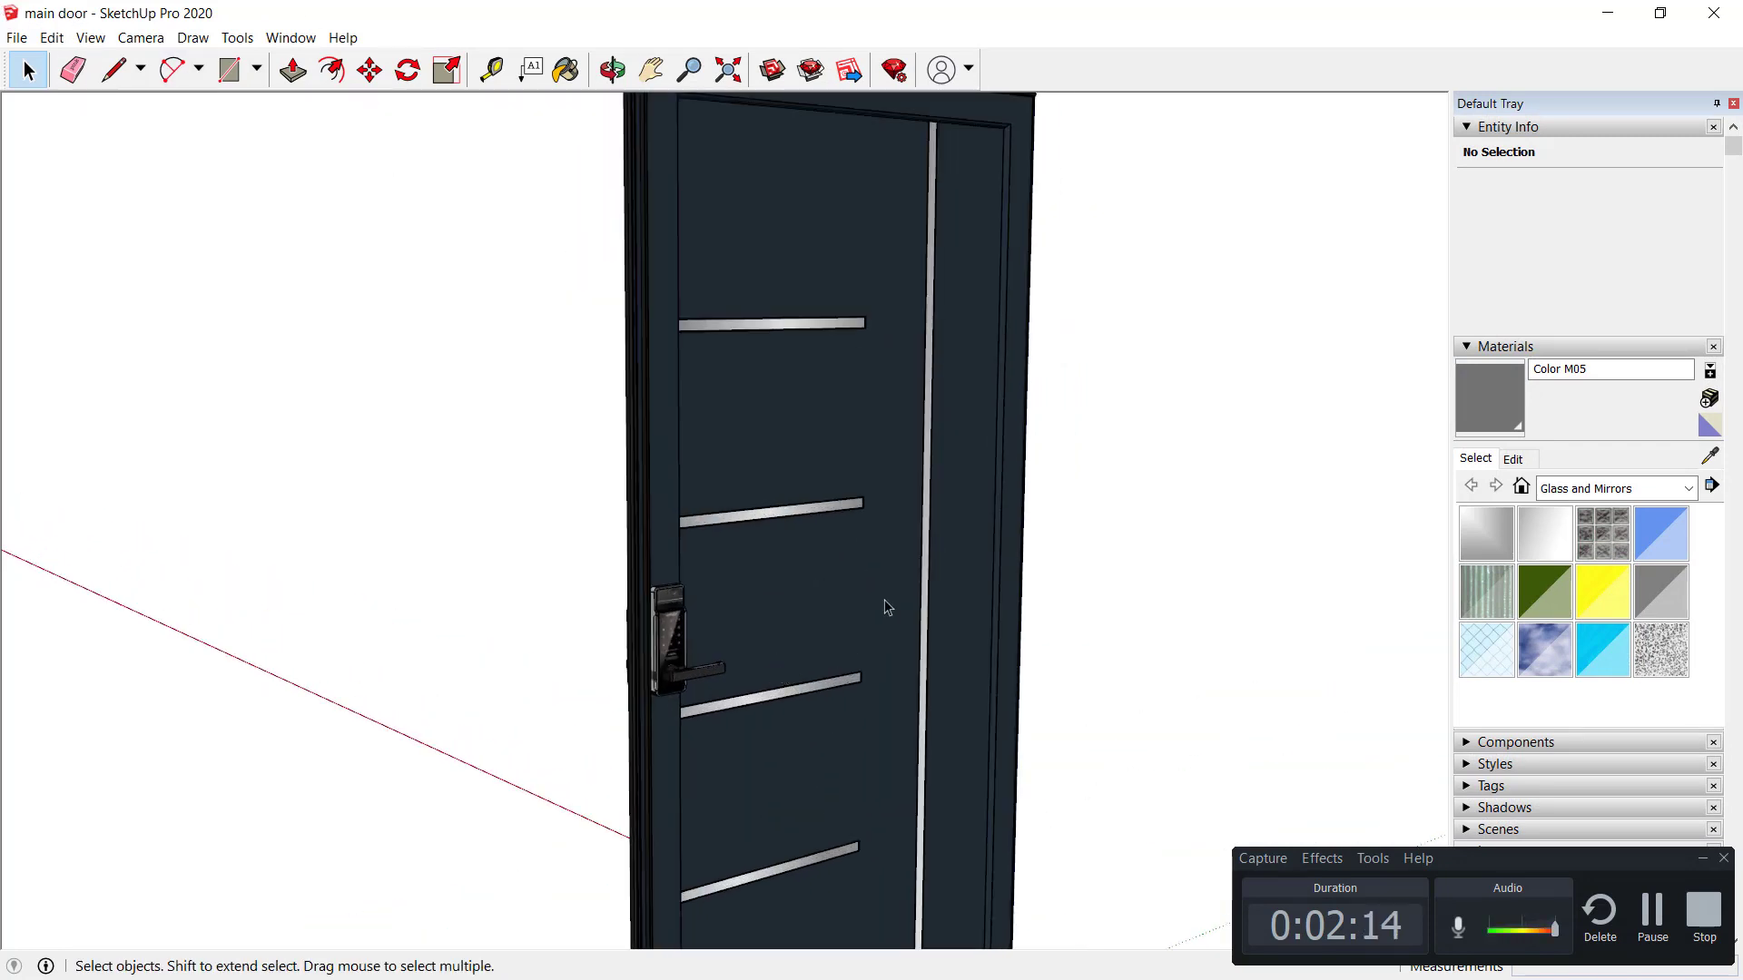
pyautogui.scroll(-1, 740, 724)
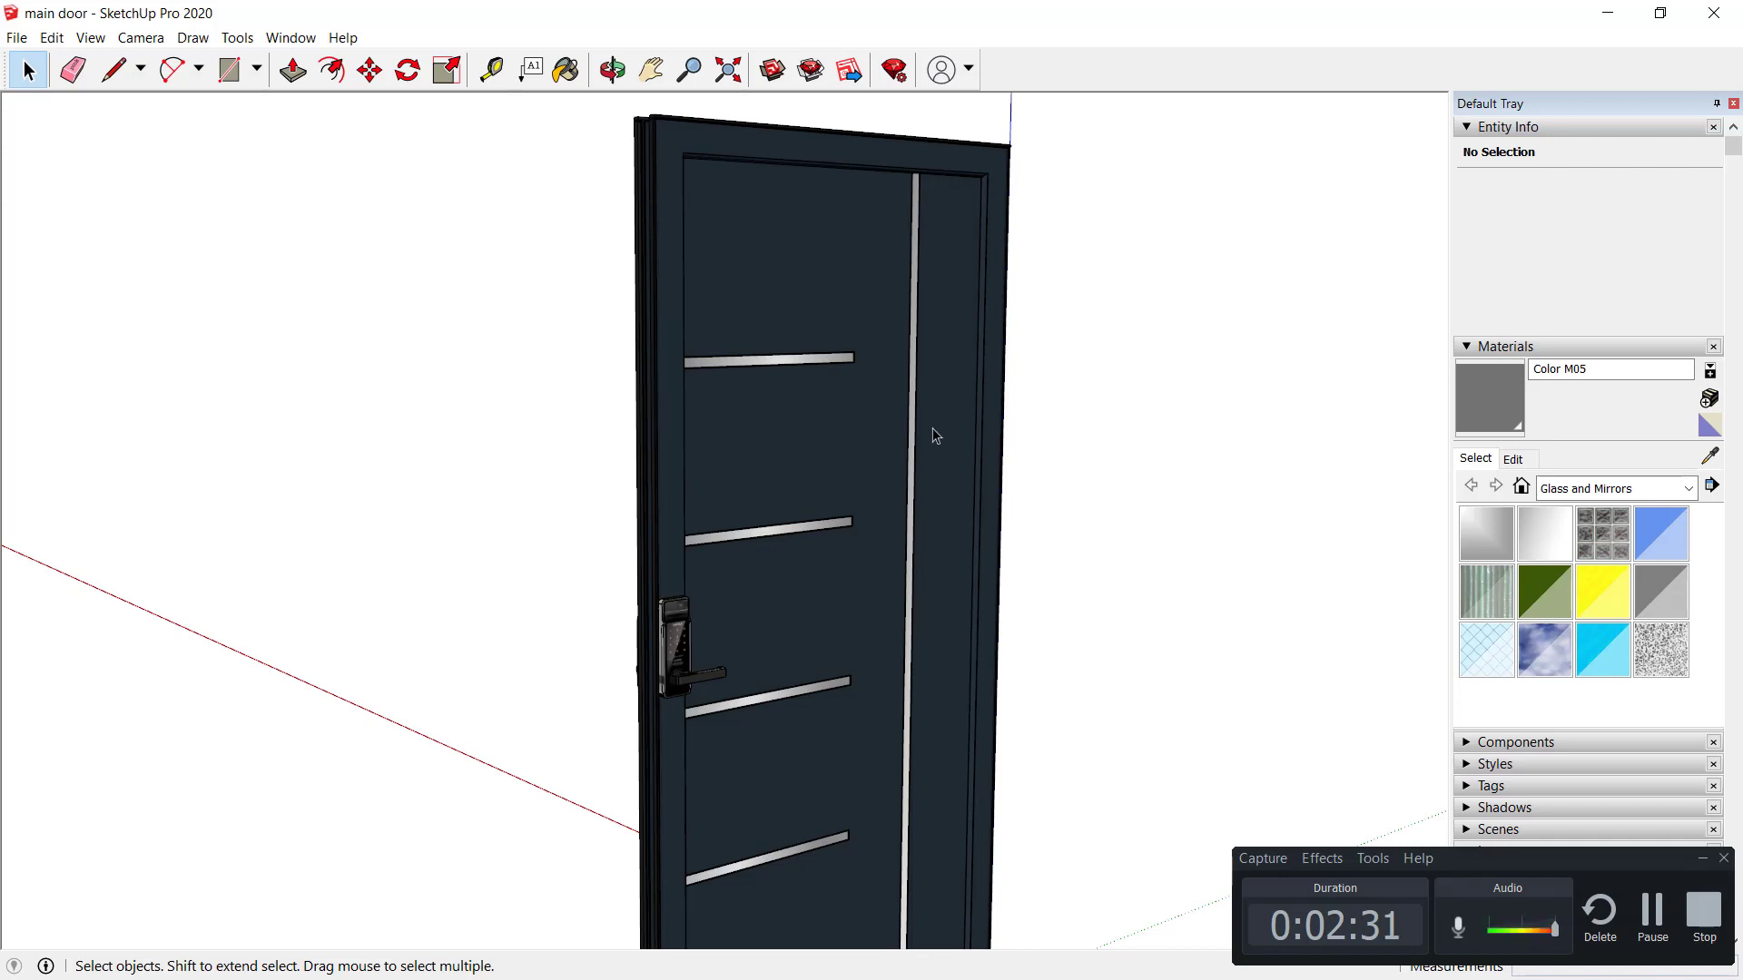
# - Review the 3D model export dialog for the main door, and close it without exporting
pyautogui.click(17, 38)
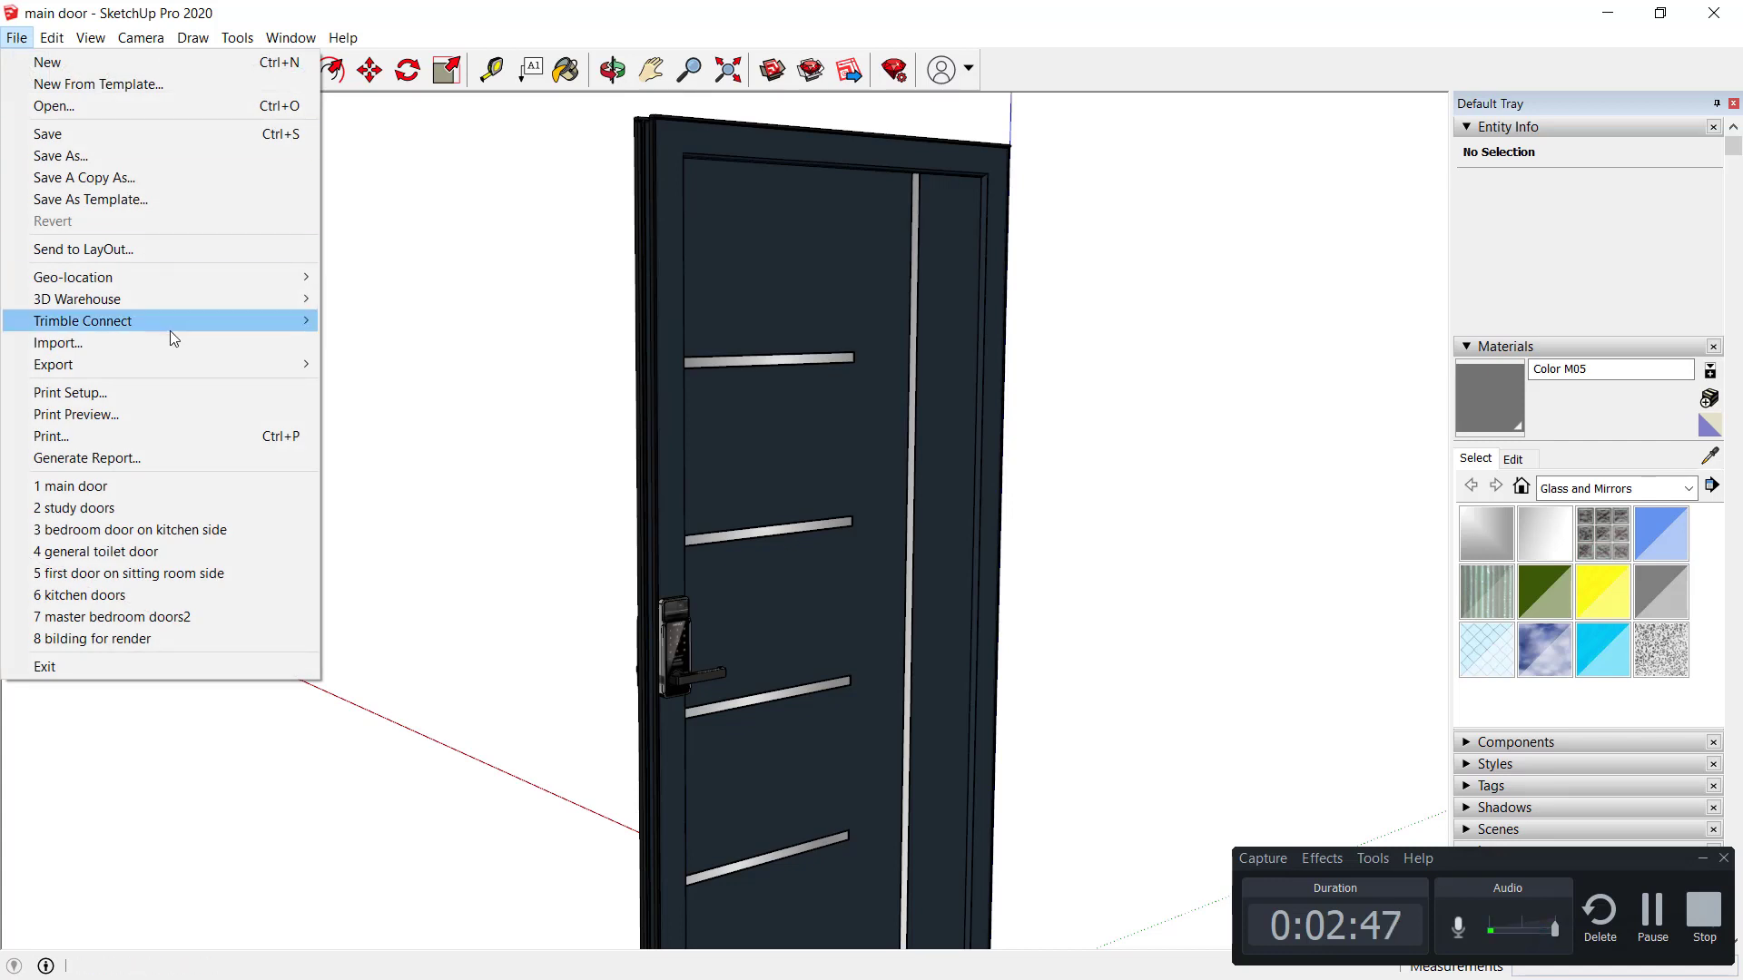
pyautogui.moveTo(127, 367)
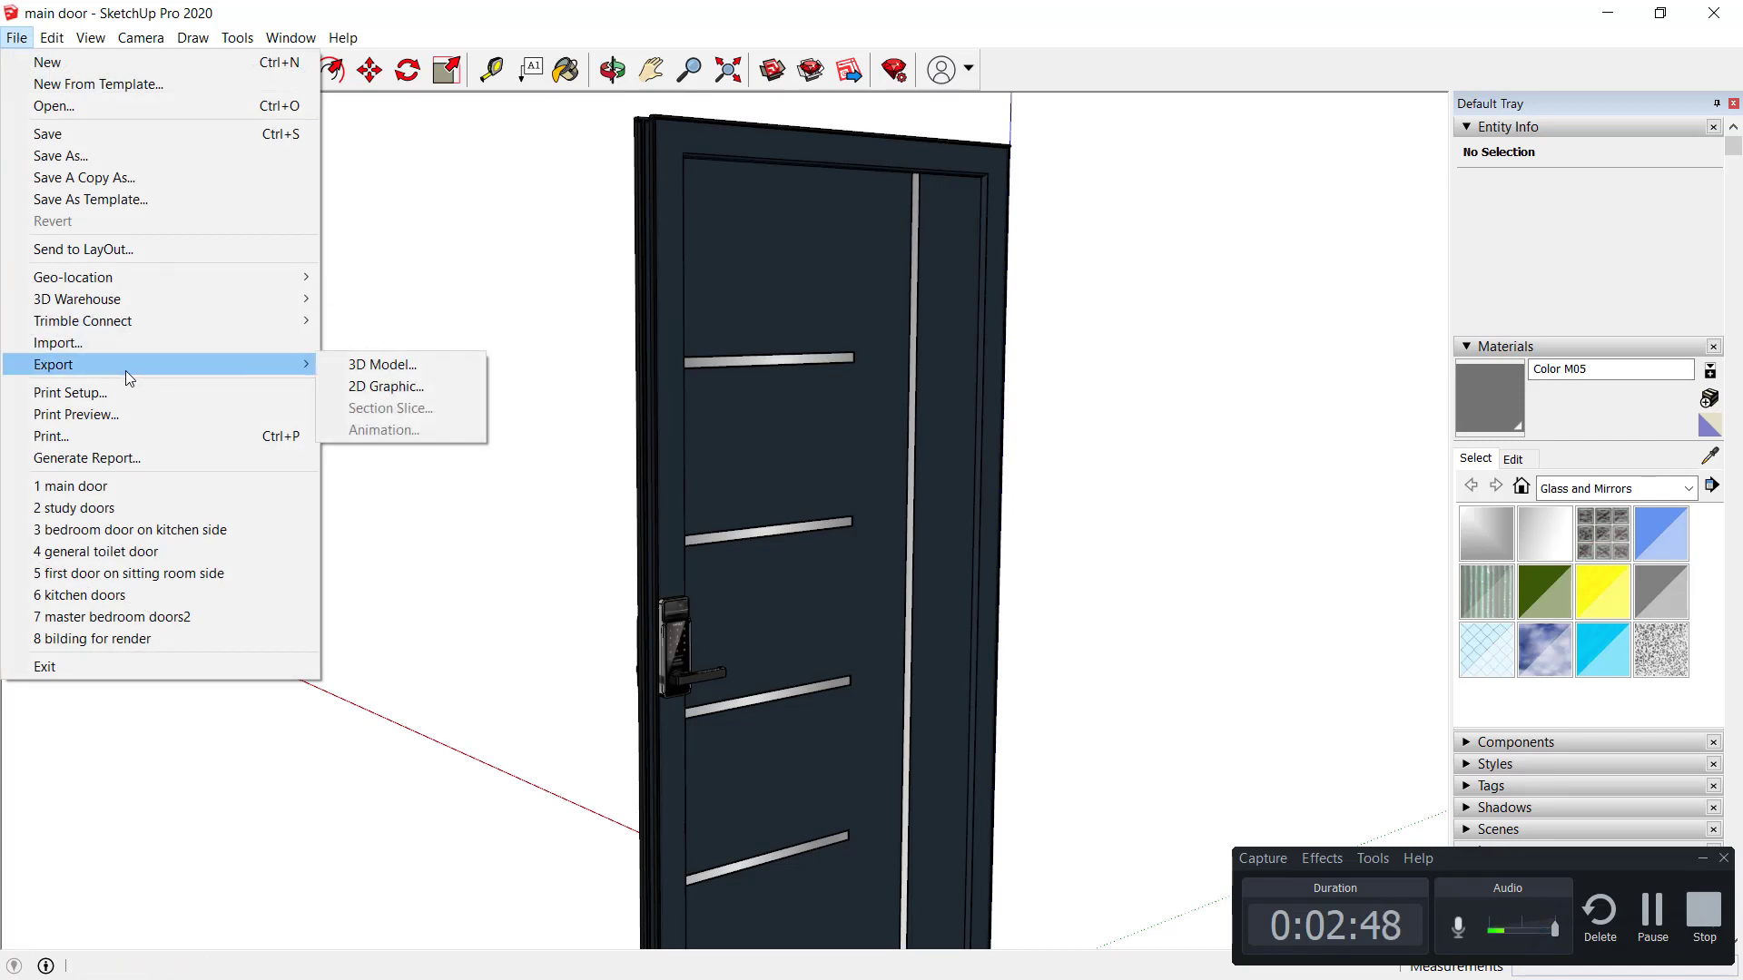
pyautogui.click(399, 367)
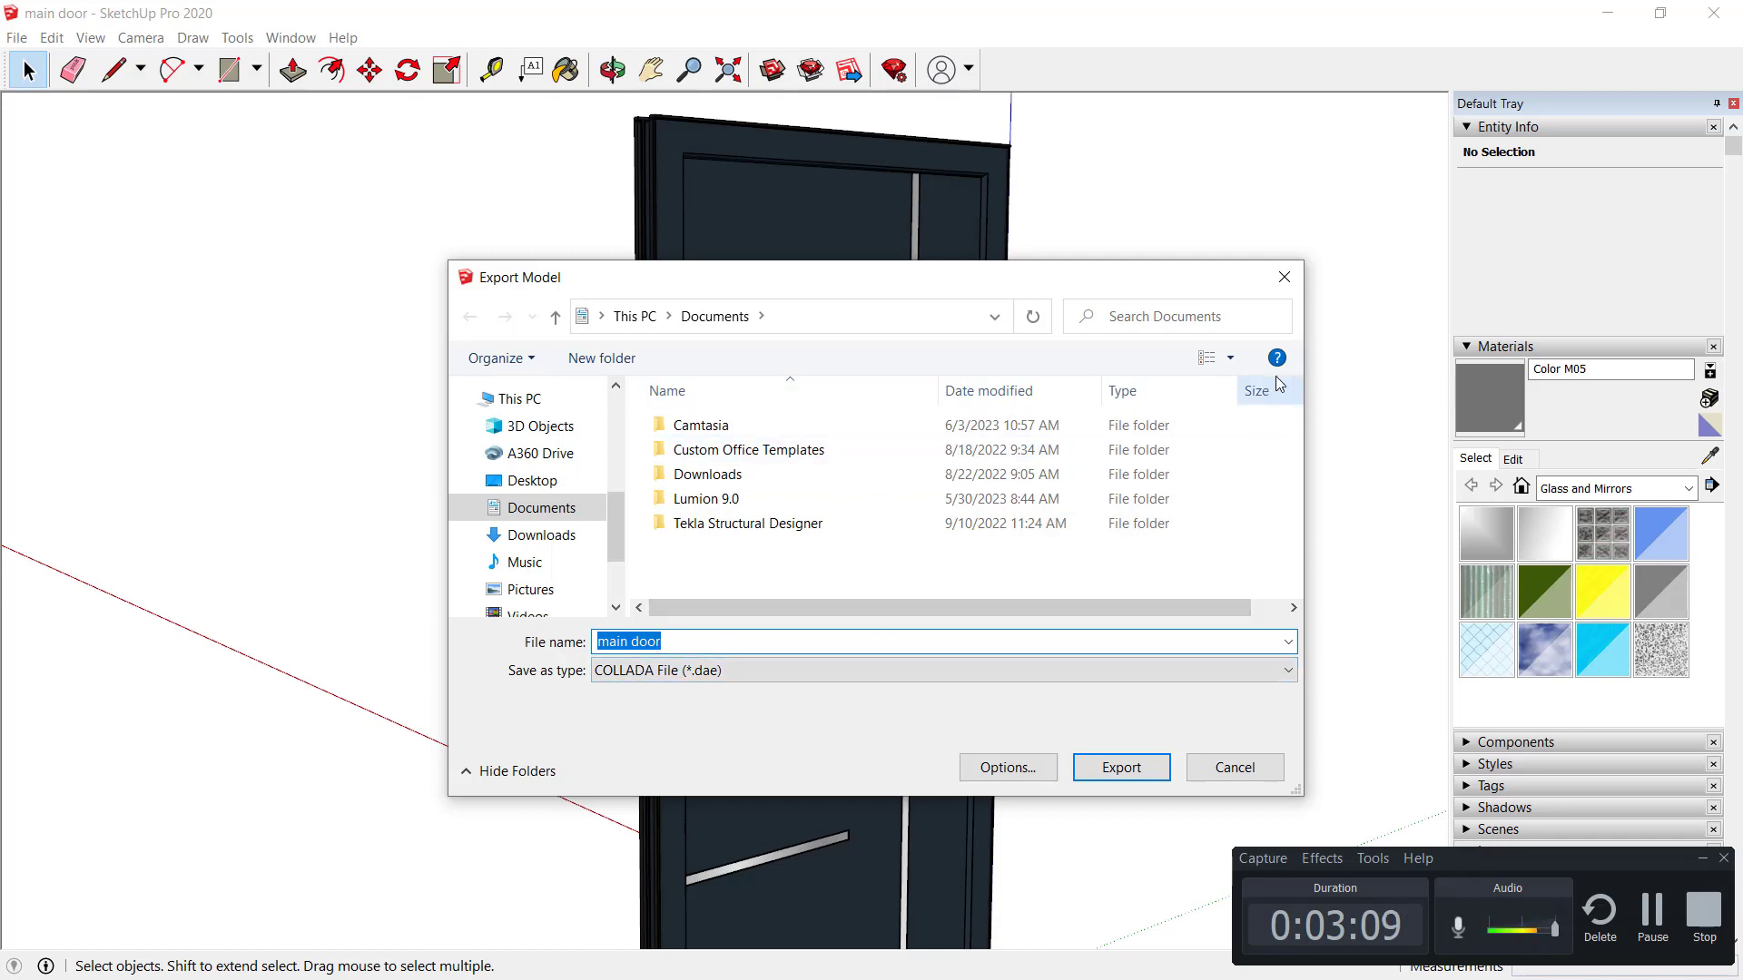
pyautogui.click(1285, 279)
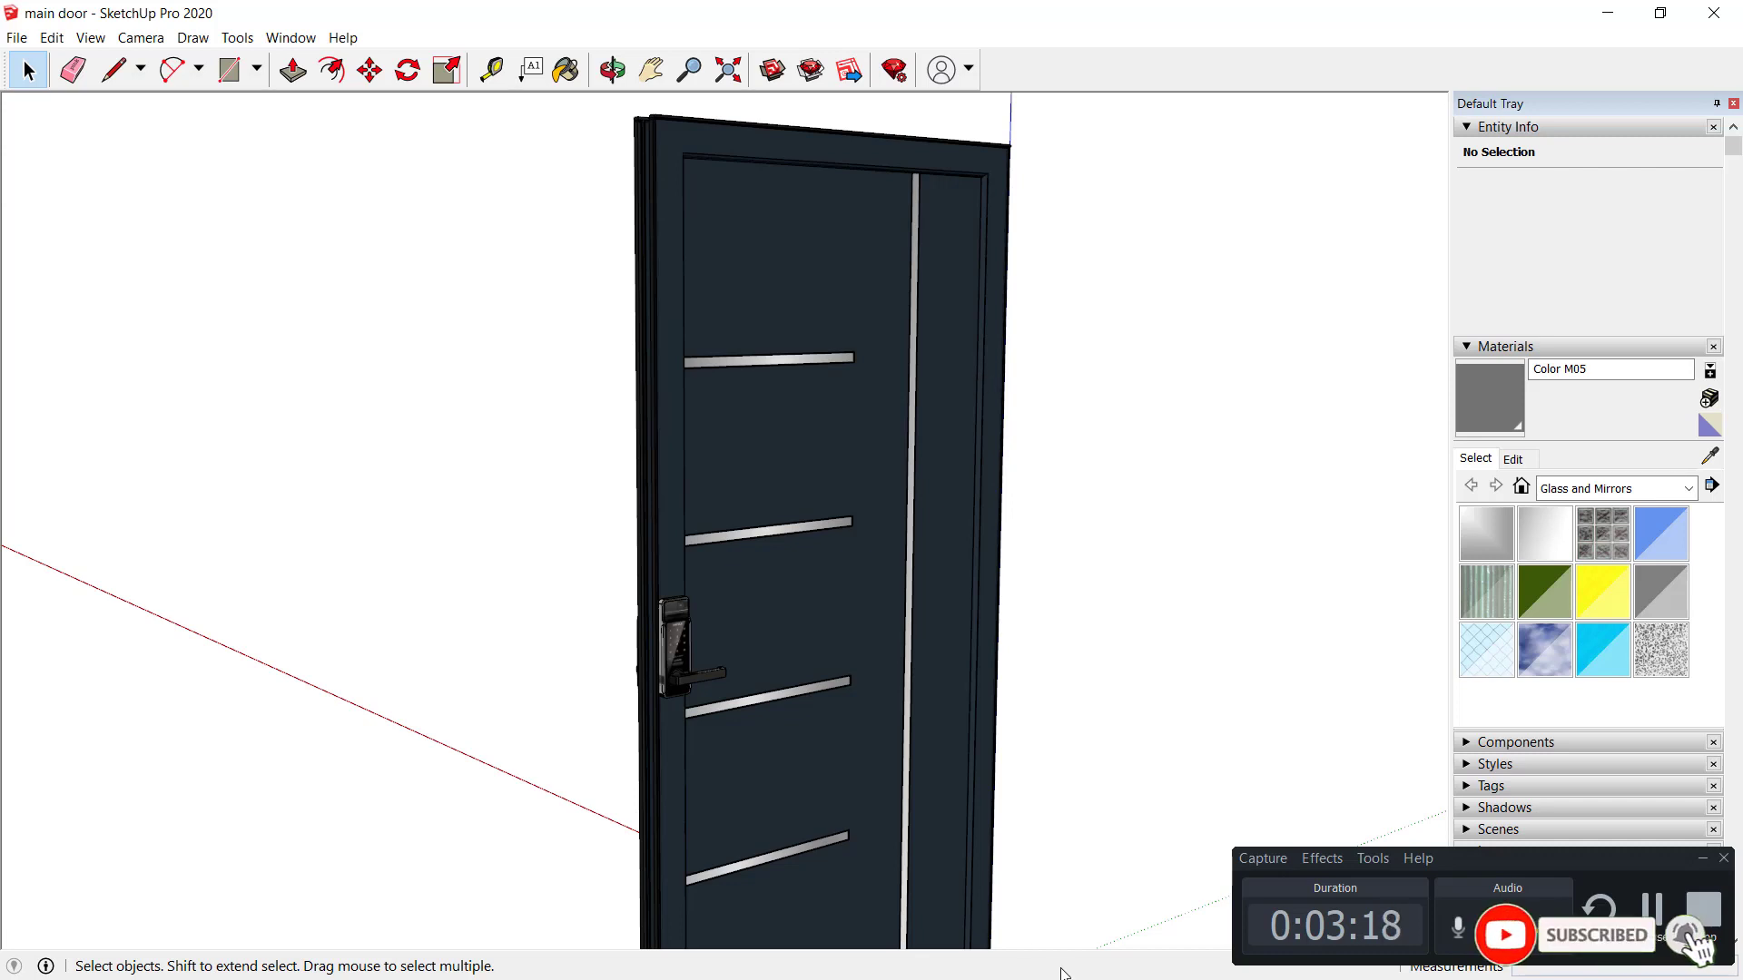
# - Switch back to the "bilding for render" model
pyautogui.press('super')
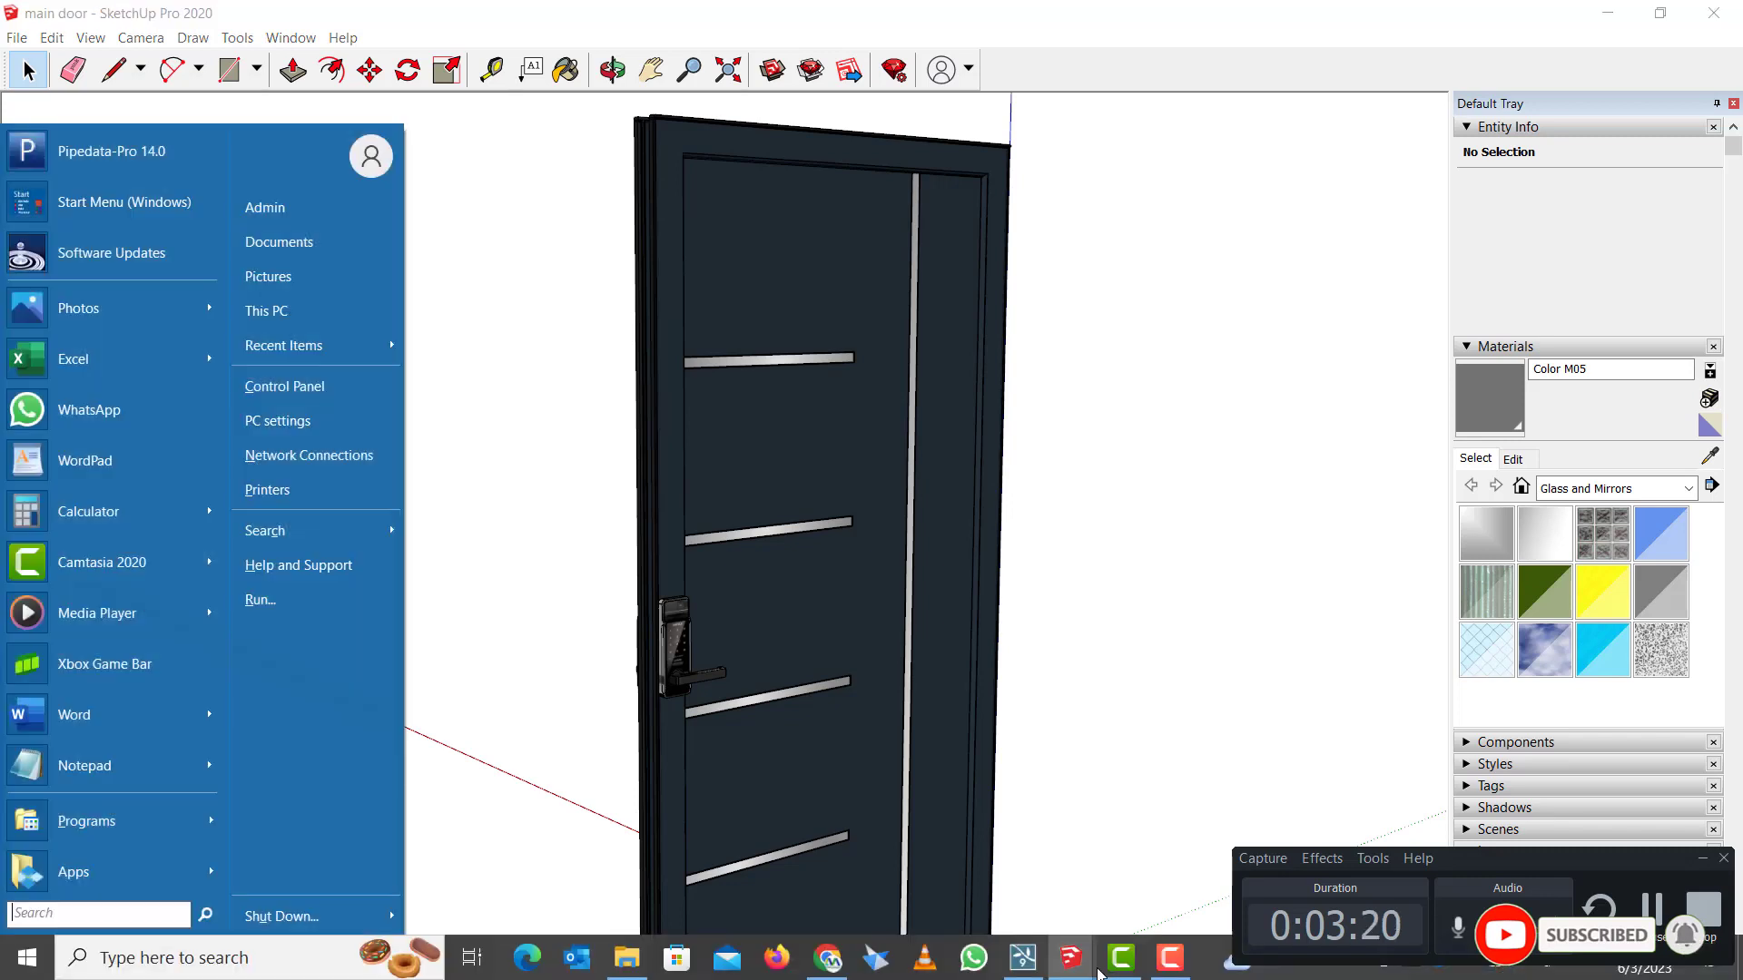
pyautogui.click(1105, 966)
pyautogui.click(1151, 851)
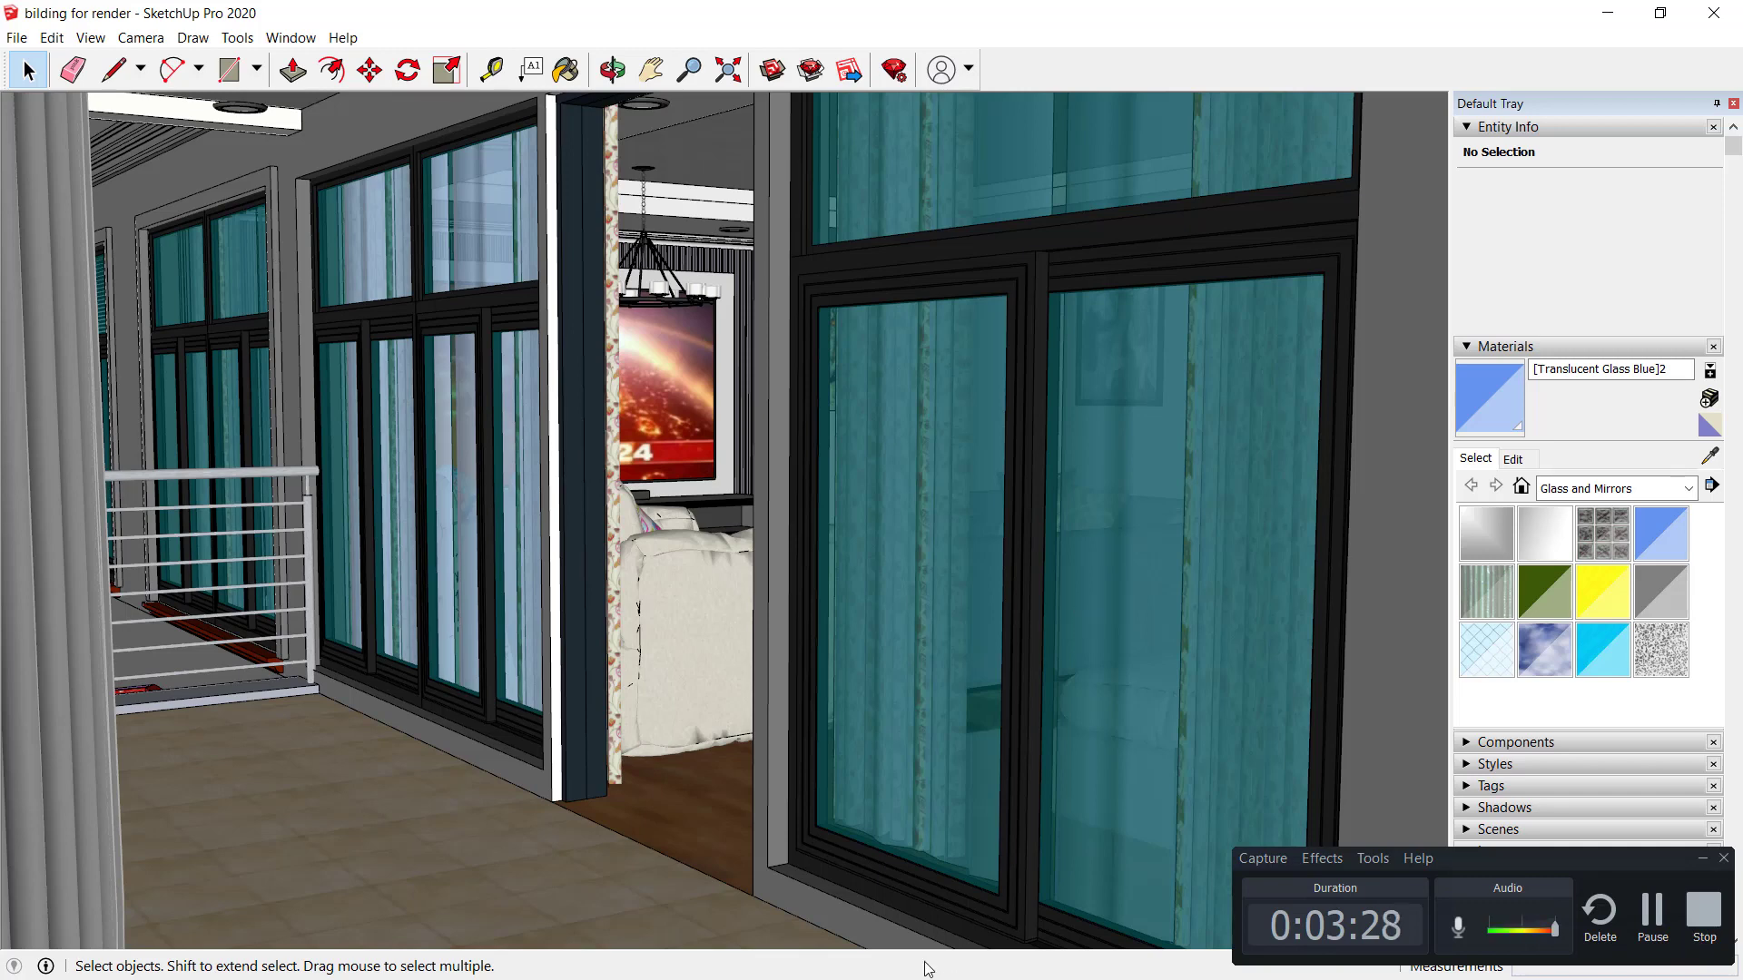
# - Switch to the doors folder in File Explorer and select the main door.skb file
pyautogui.moveTo(876, 968)
pyautogui.press('super')
pyautogui.moveTo(629, 960)
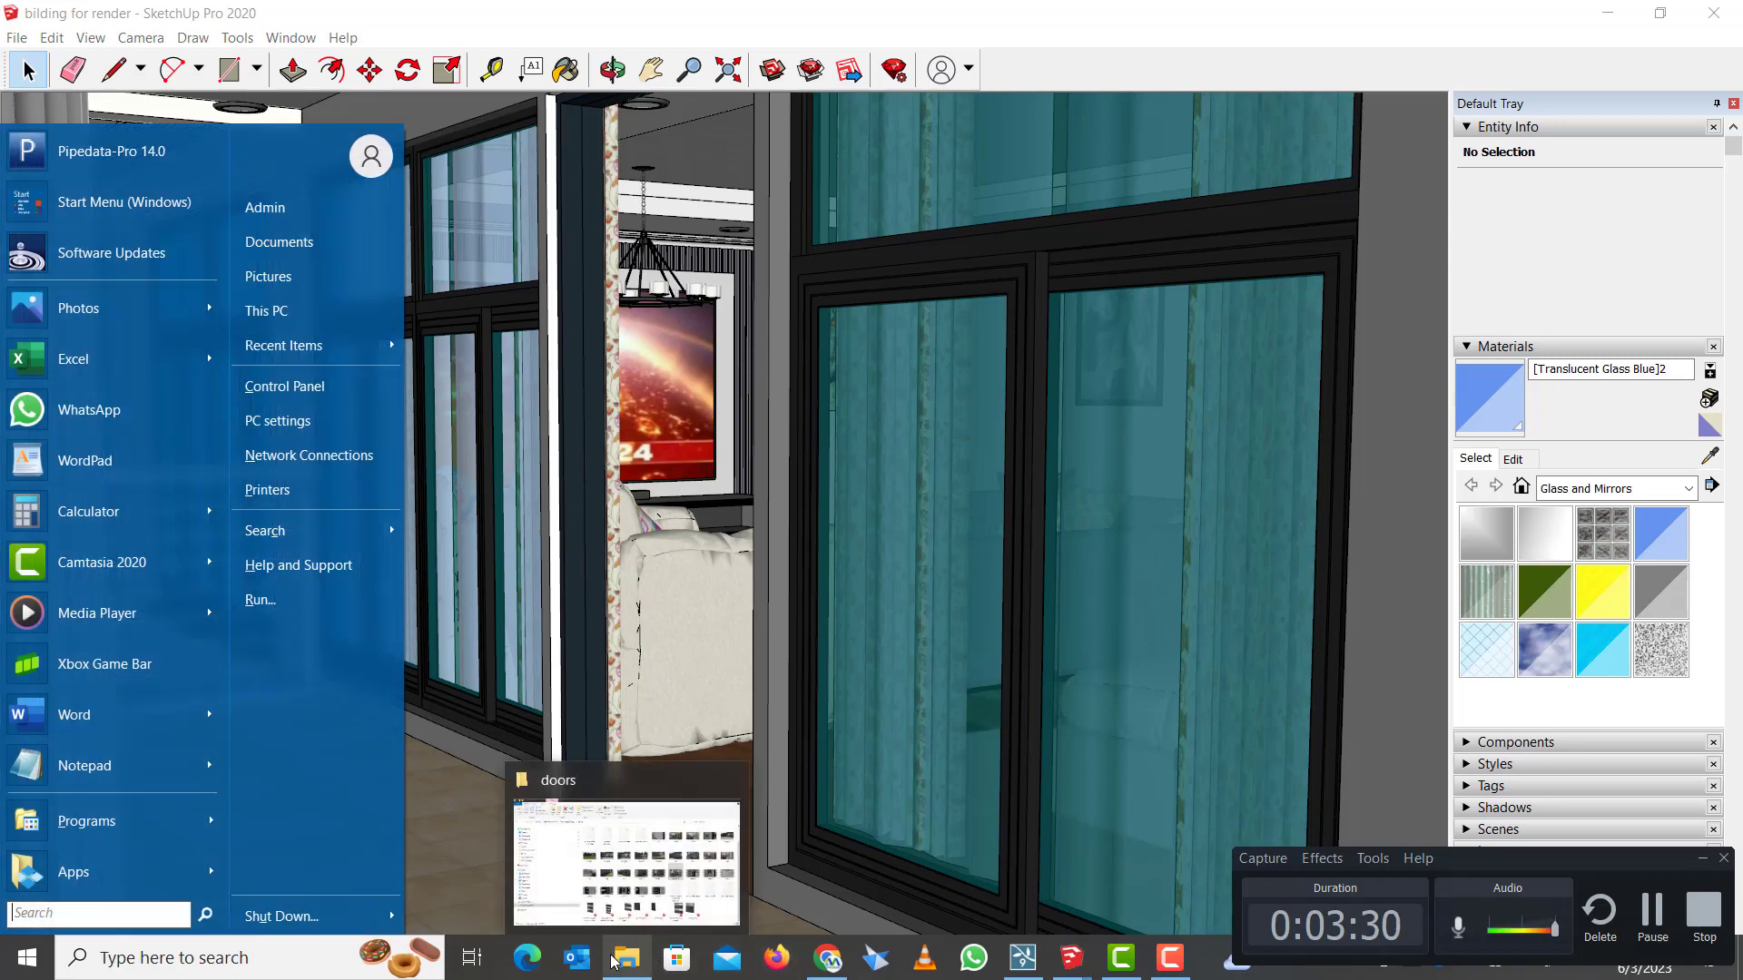
pyautogui.click(641, 863)
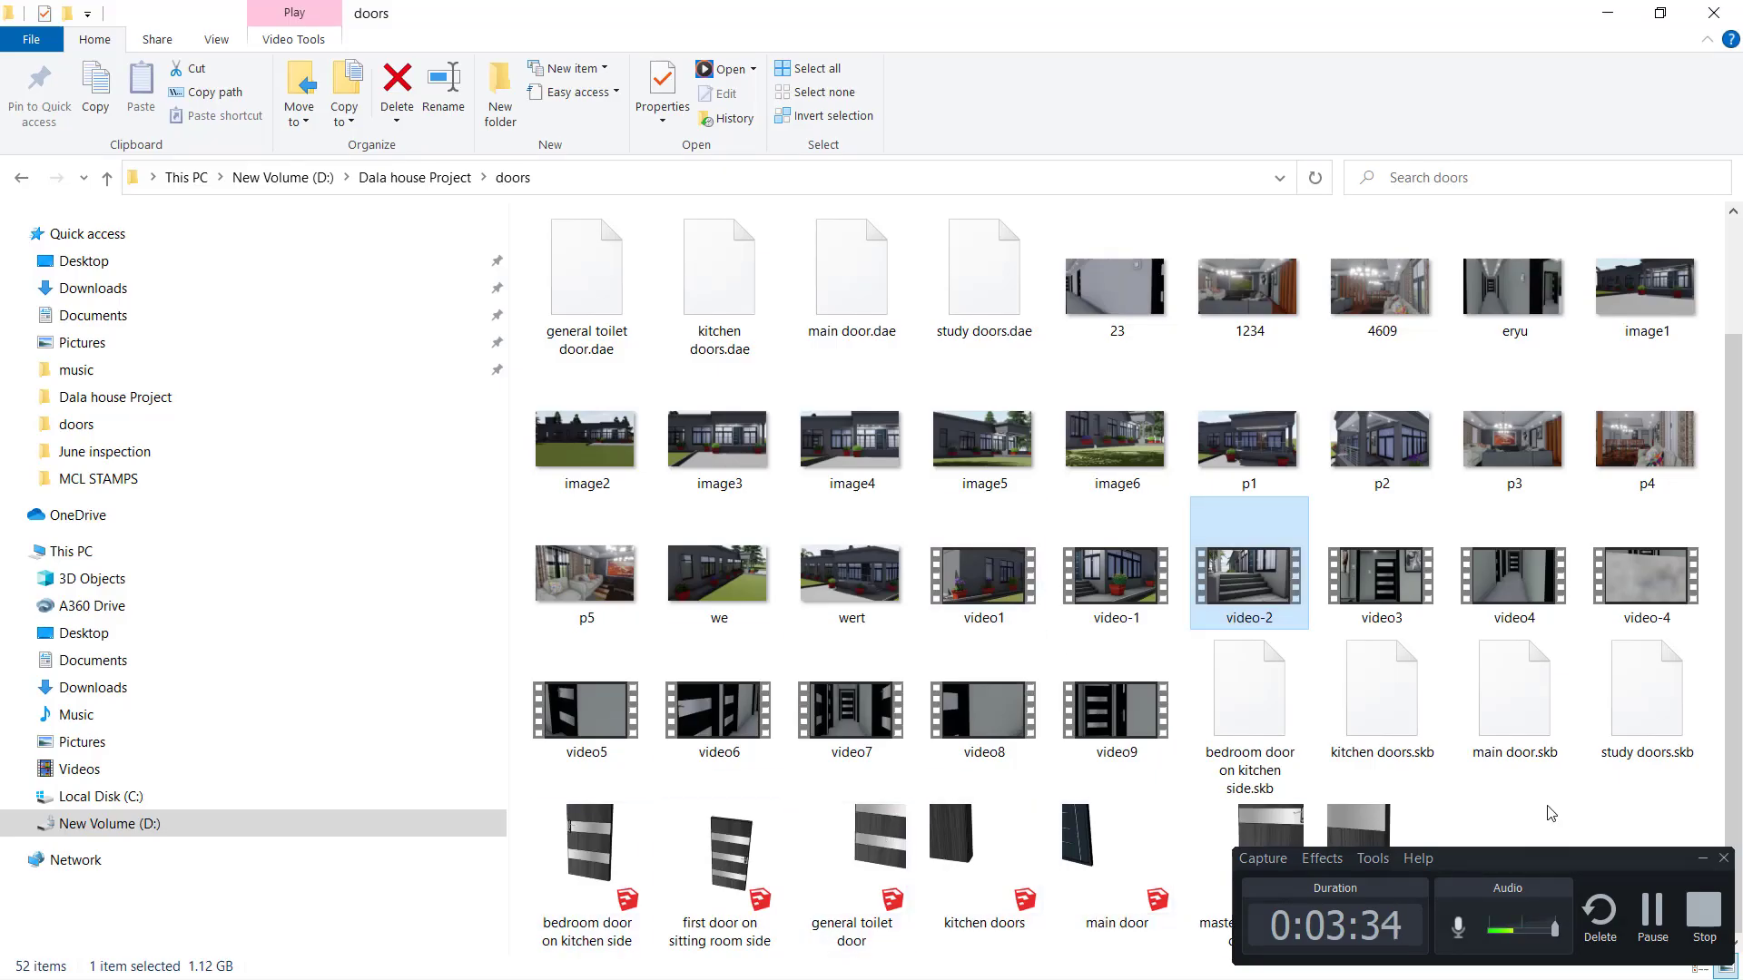
pyautogui.click(1533, 734)
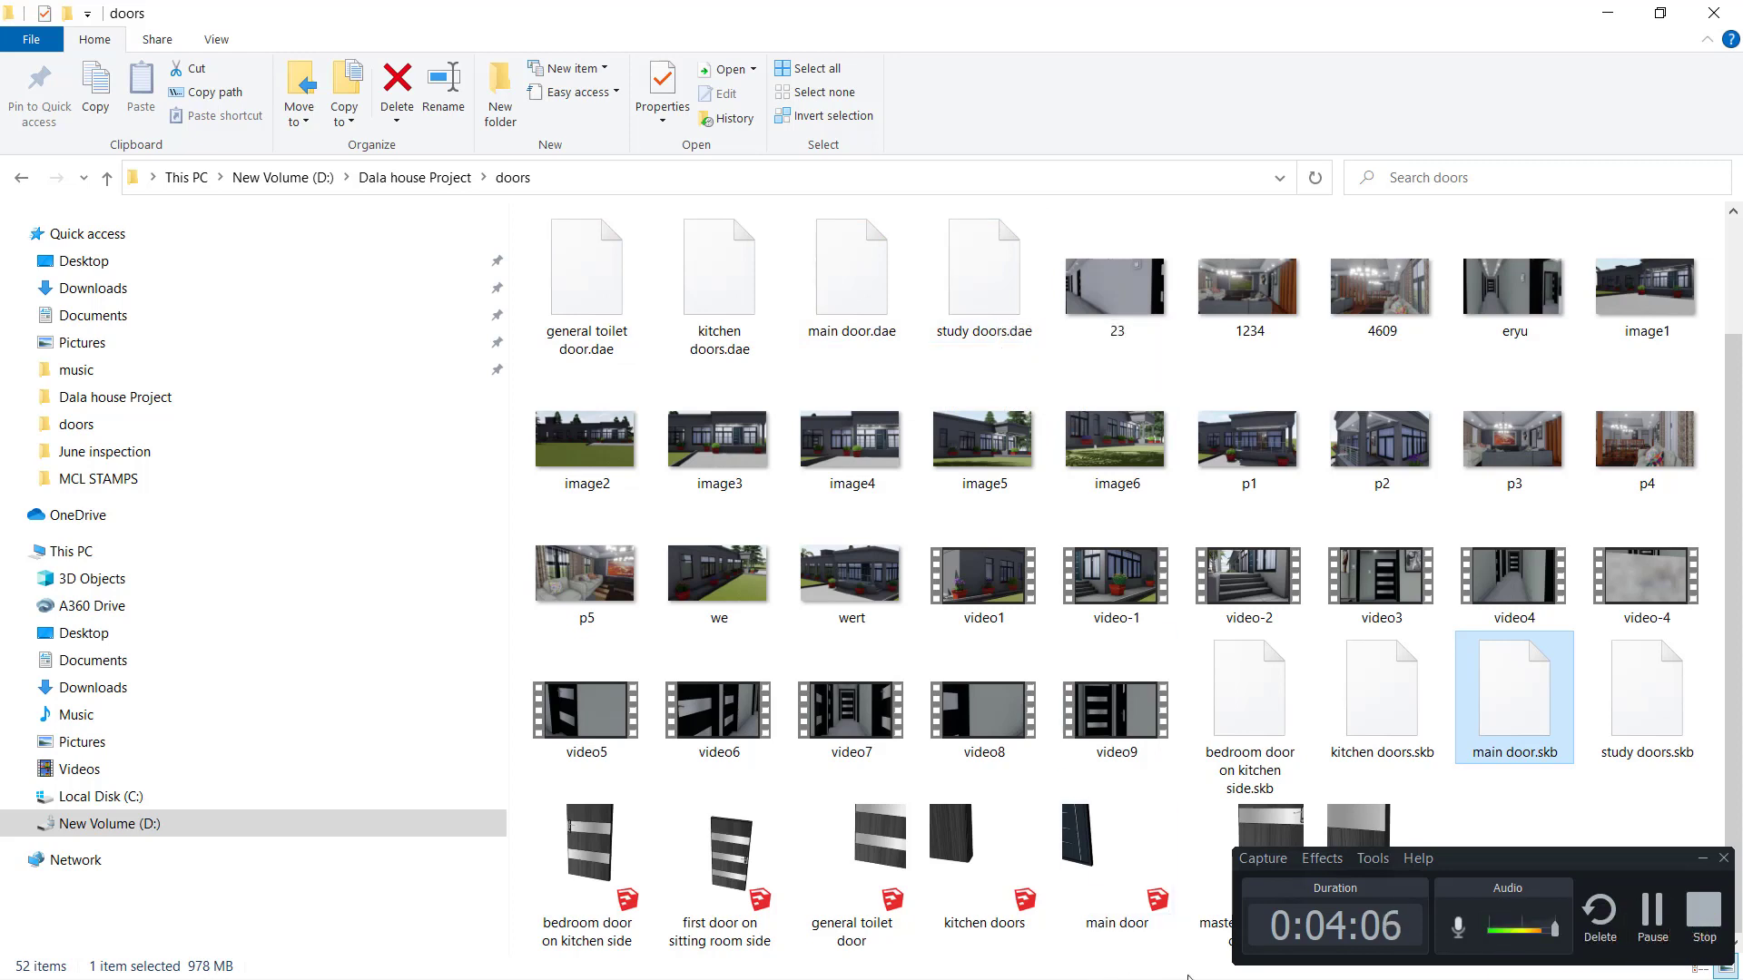
# - Return to the "bilding for render" model in SketchUp and examine the main doorway behind the veranda railing
pyautogui.press('super')
pyautogui.moveTo(1166, 969)
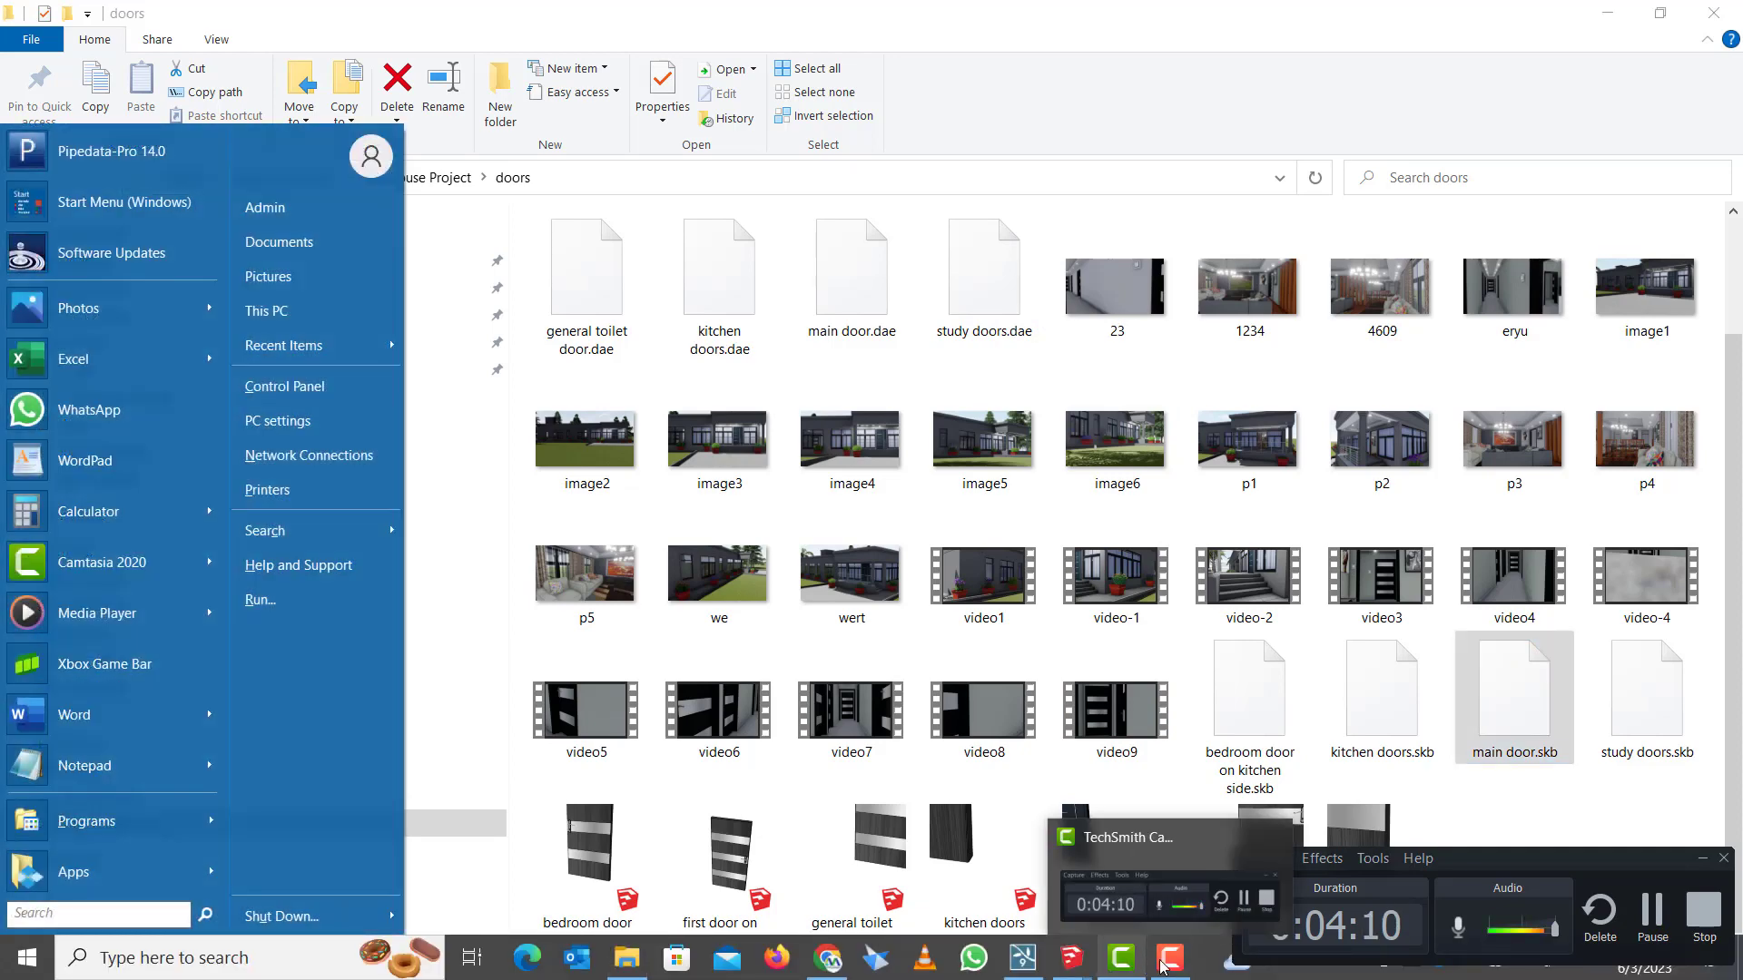
pyautogui.click(1170, 964)
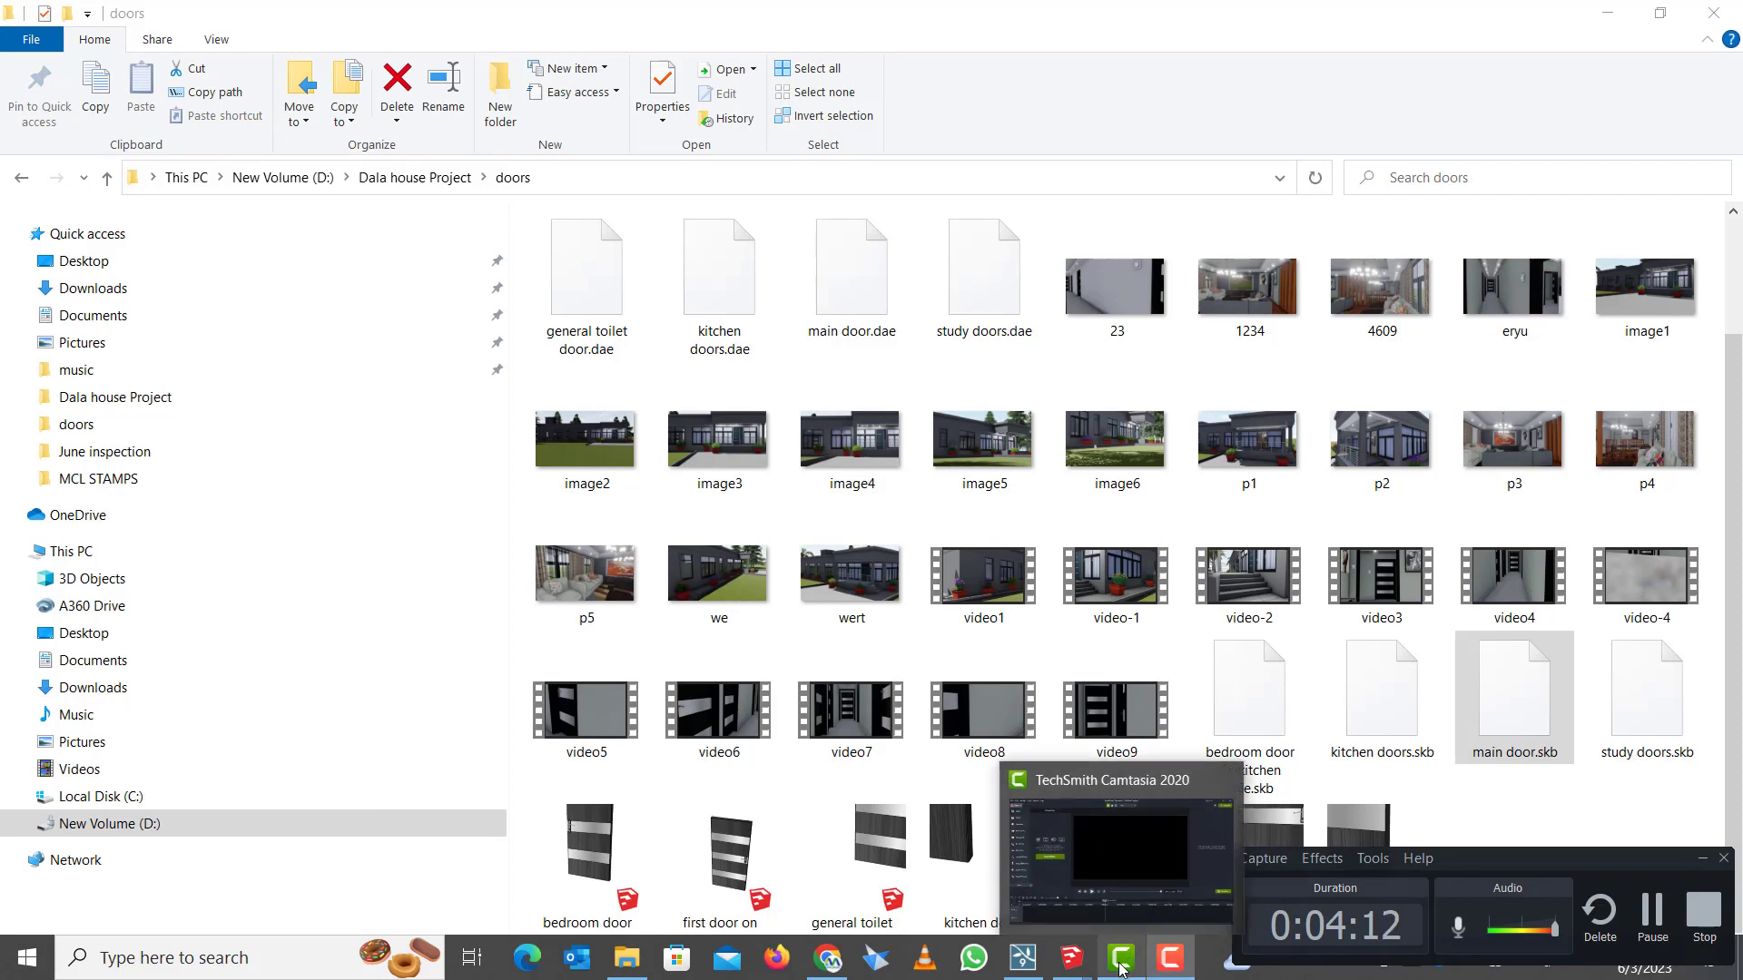
pyautogui.moveTo(1039, 960)
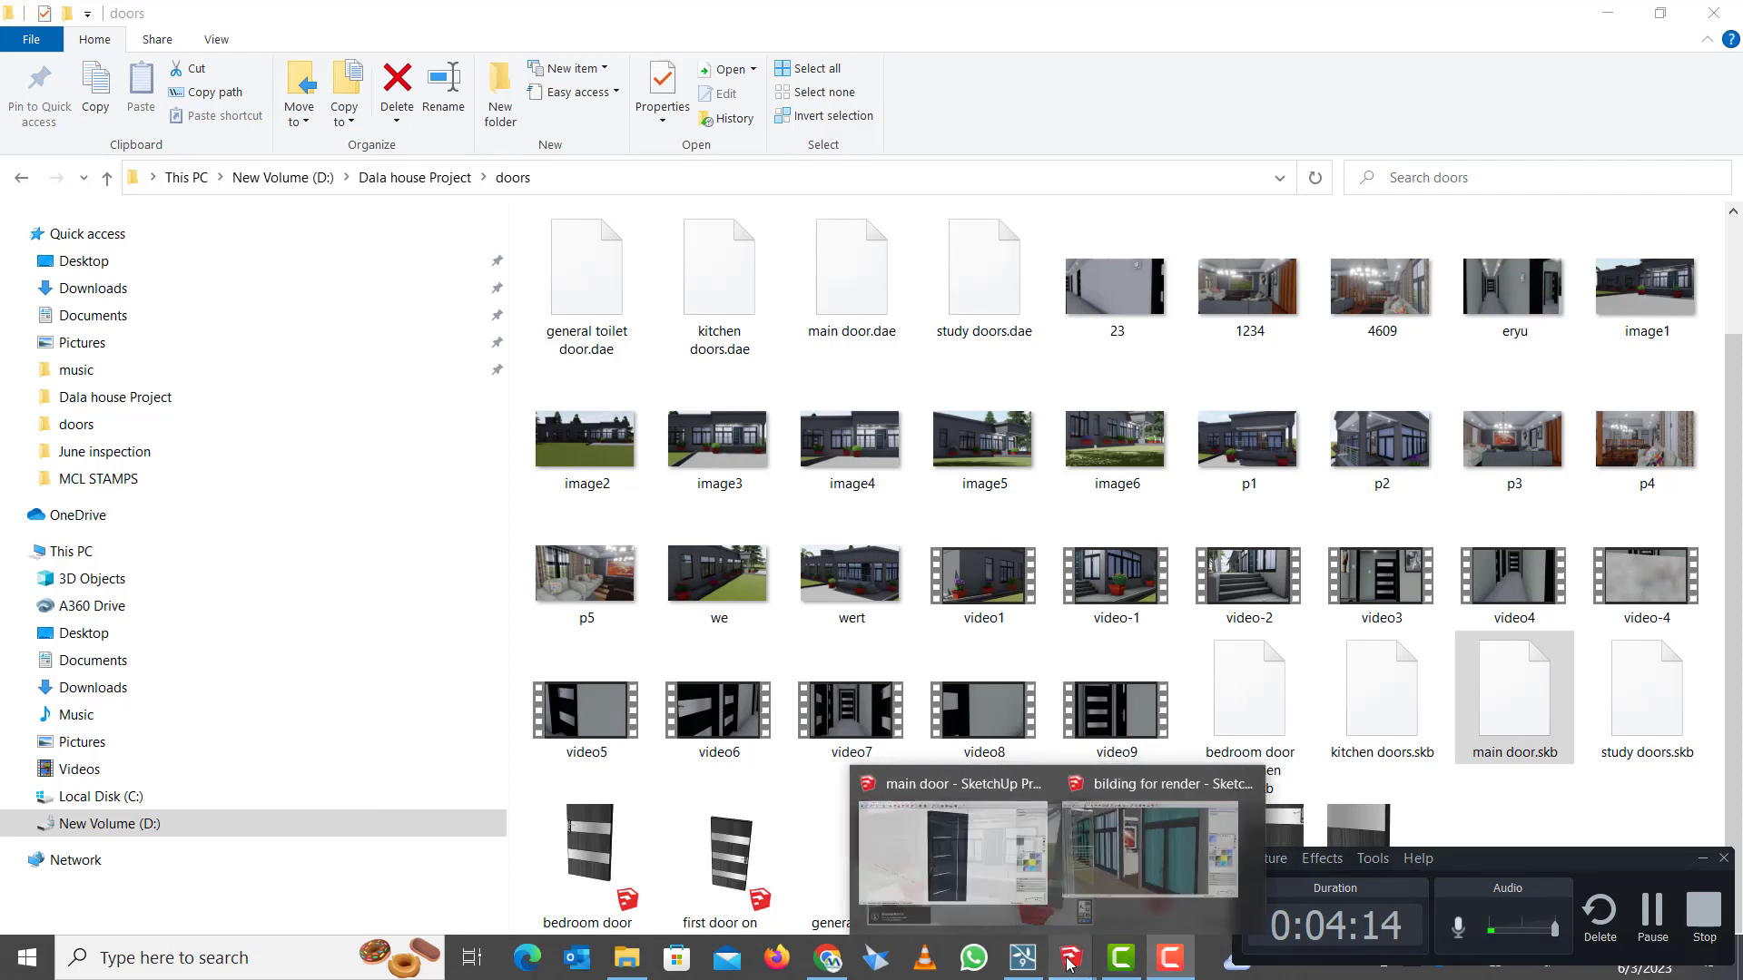
pyautogui.click(1198, 873)
pyautogui.scroll(-5, 853, 526)
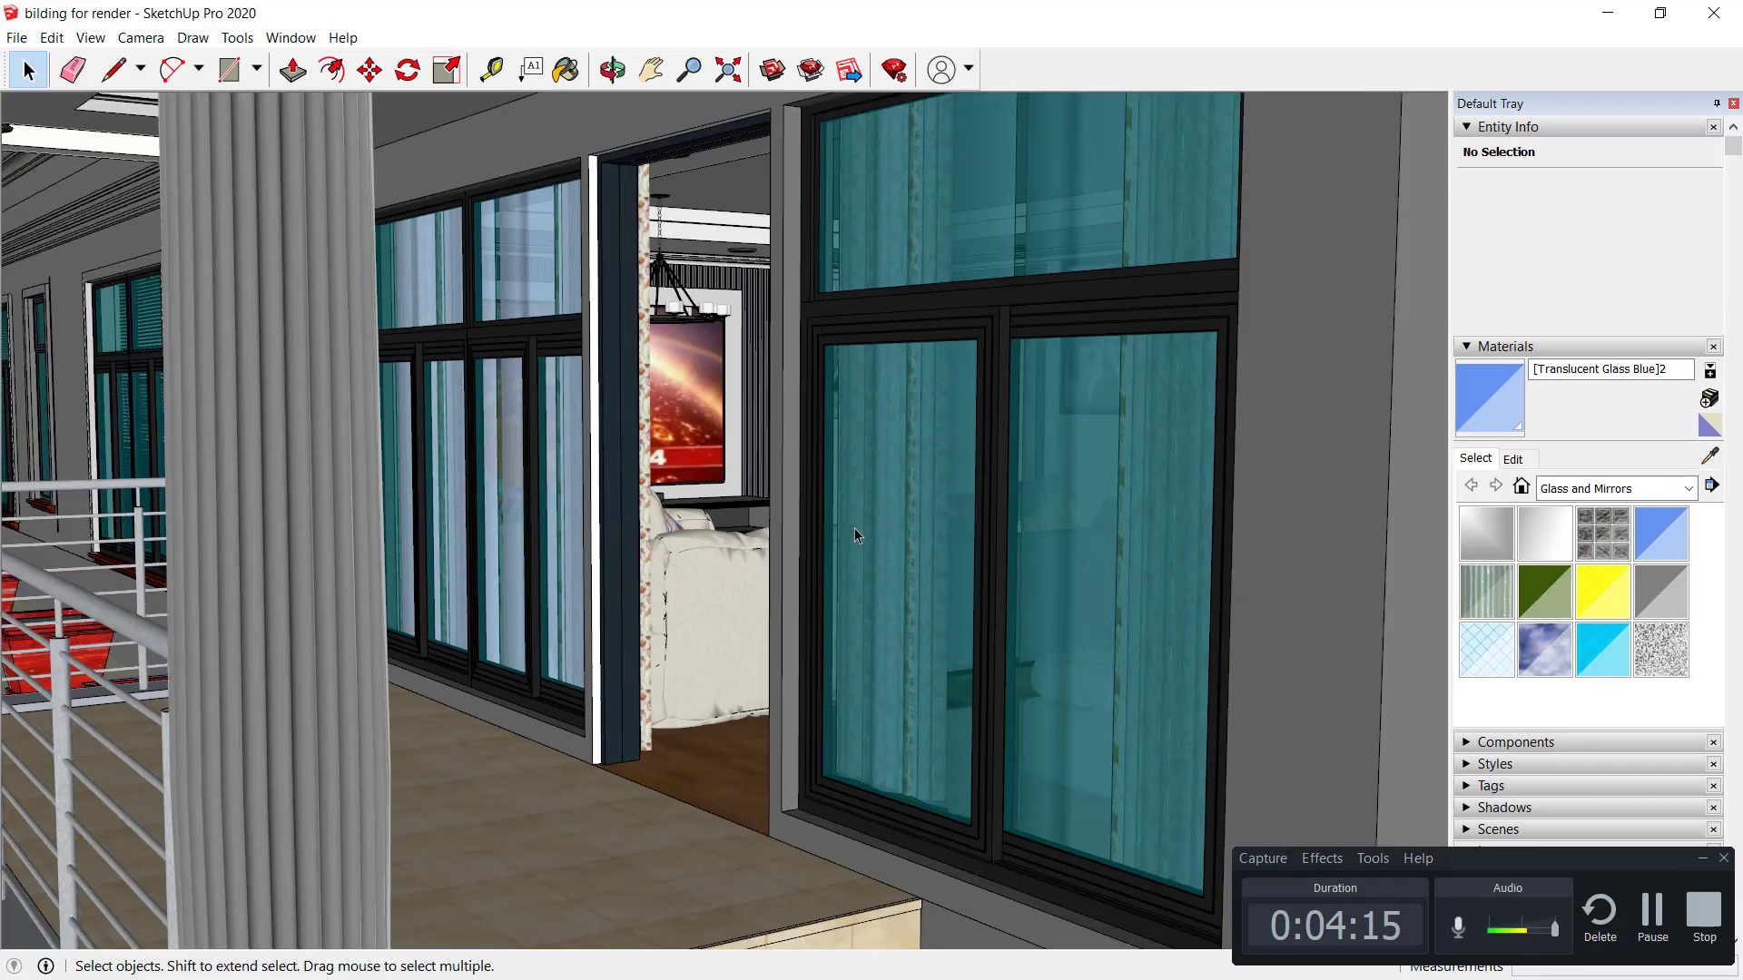
pyautogui.moveTo(754, 569)
pyautogui.mouseDown(button='middle')
pyautogui.moveTo(847, 556)
pyautogui.moveTo(855, 624)
pyautogui.mouseUp(button='middle')
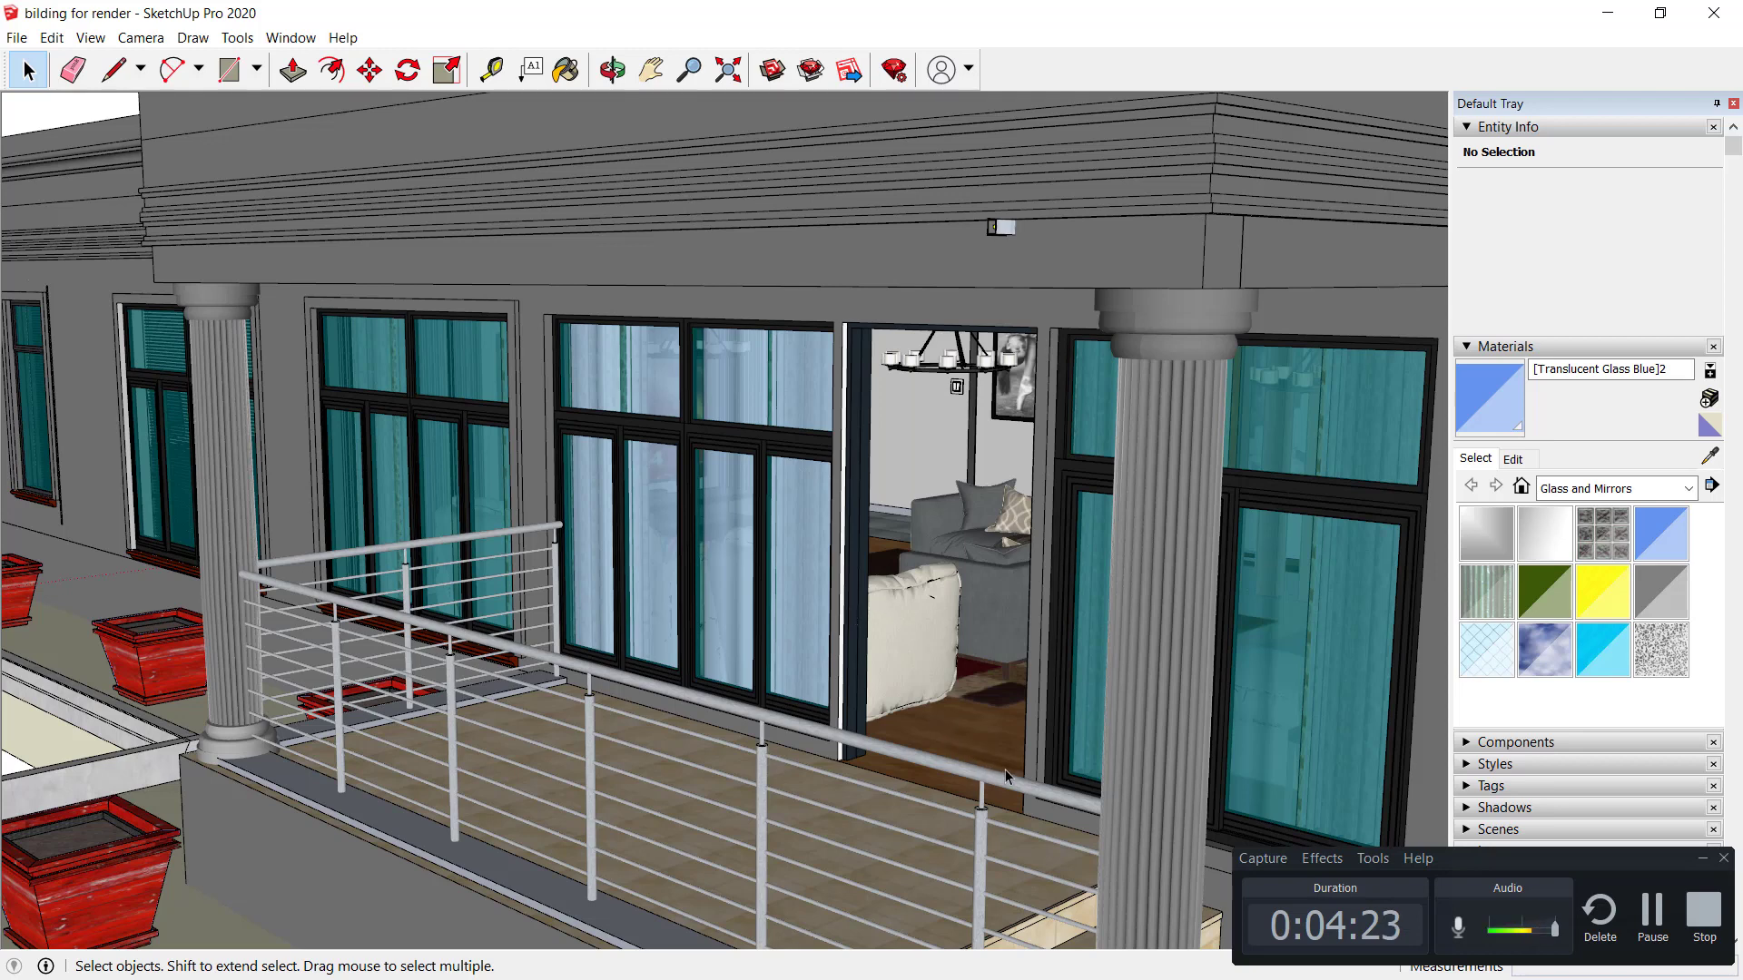
pyautogui.scroll(3, 1005, 770)
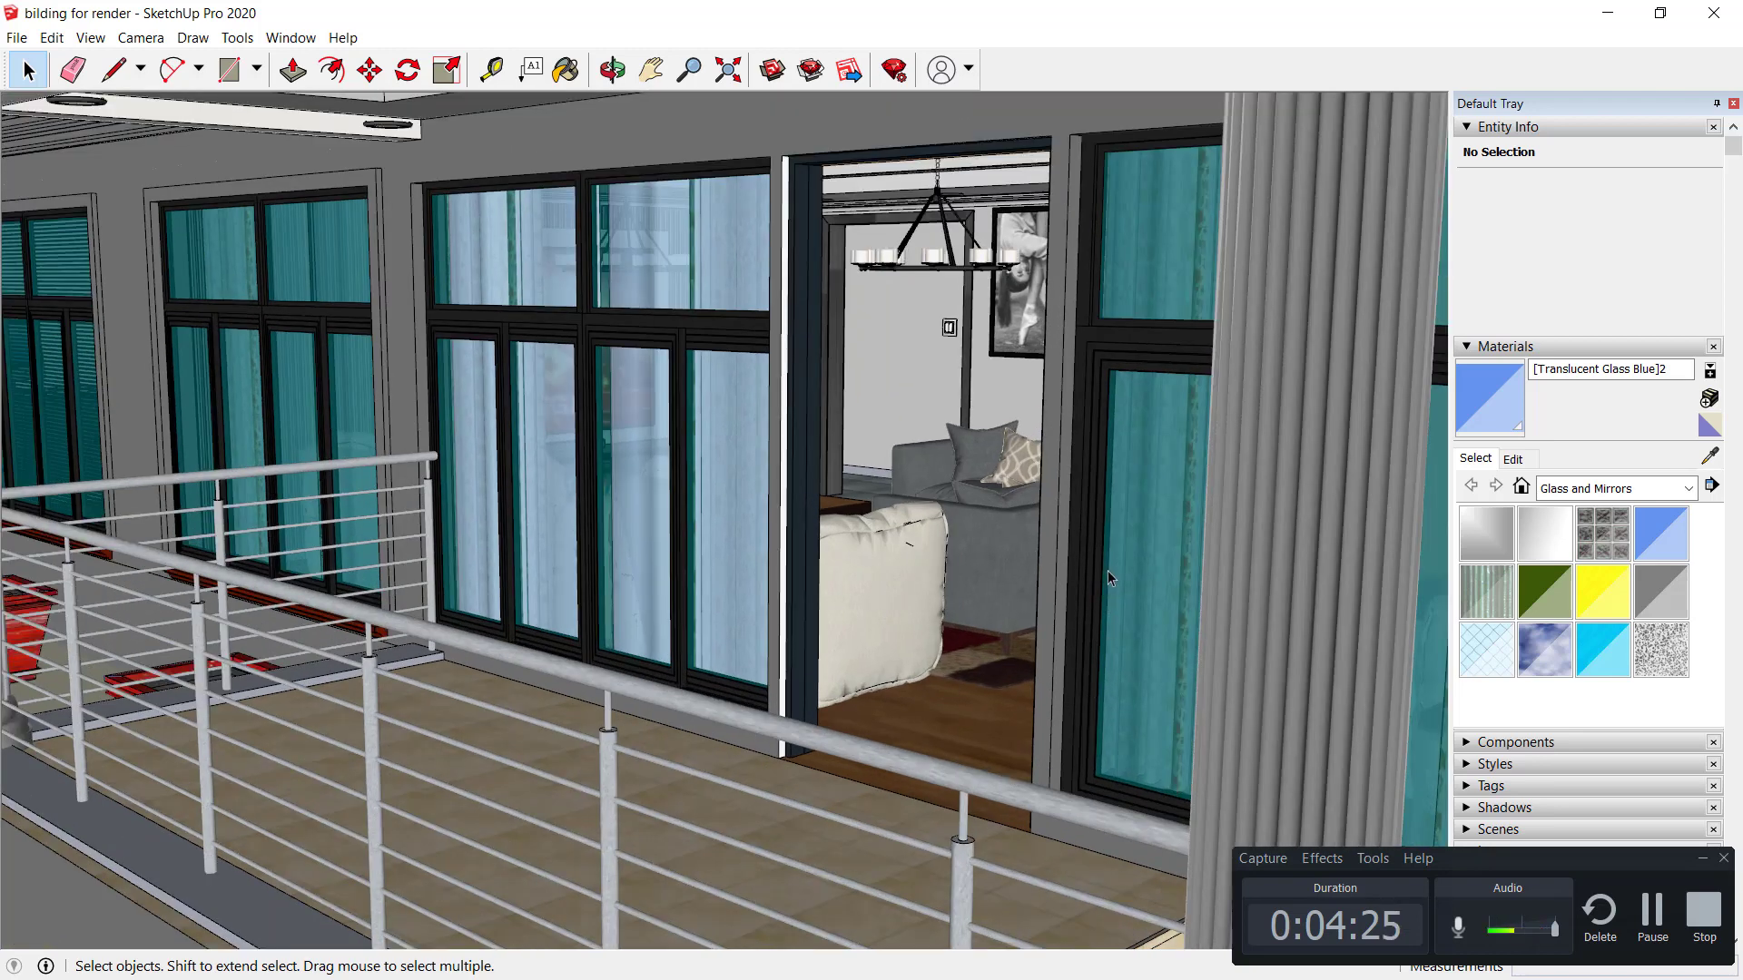